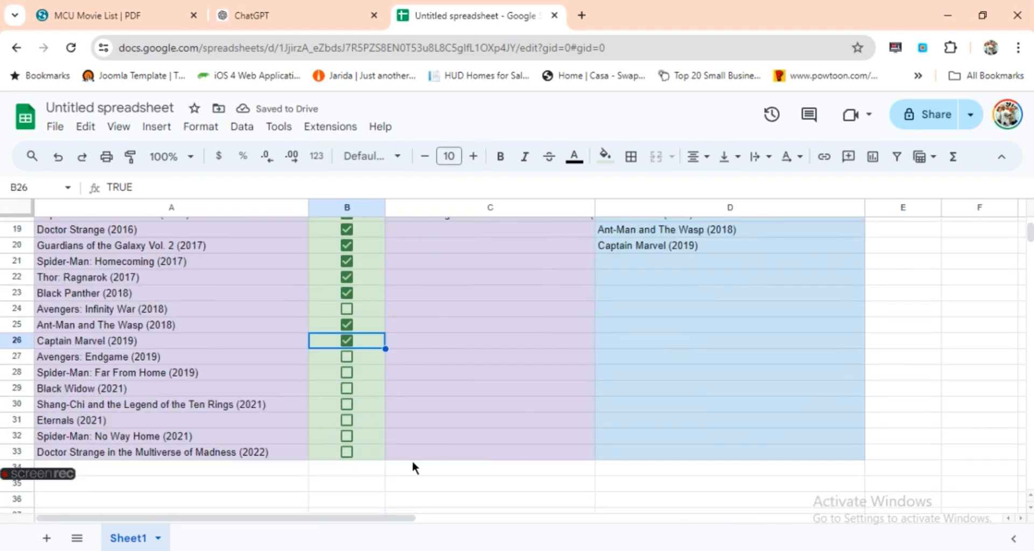
Tick the checkboxes for Eternals (2021), Spider-Man: No Way Home (2021) and Doctor Strange in the Multiverse of Madness (2022).
{"action": "left_click", "coordinate": [347, 421]}
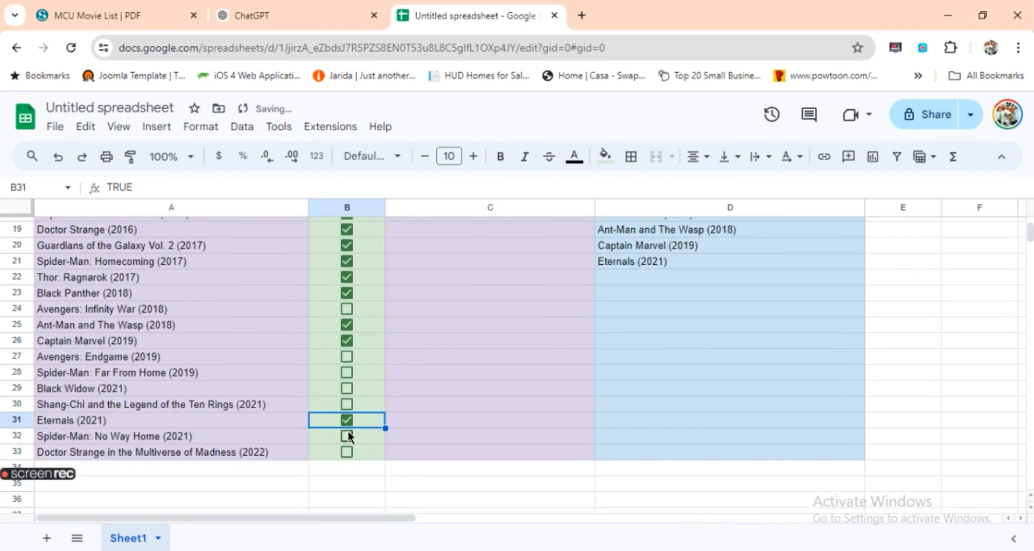
{"action": "left_click", "coordinate": [346, 437]}
{"action": "left_click", "coordinate": [346, 451]}
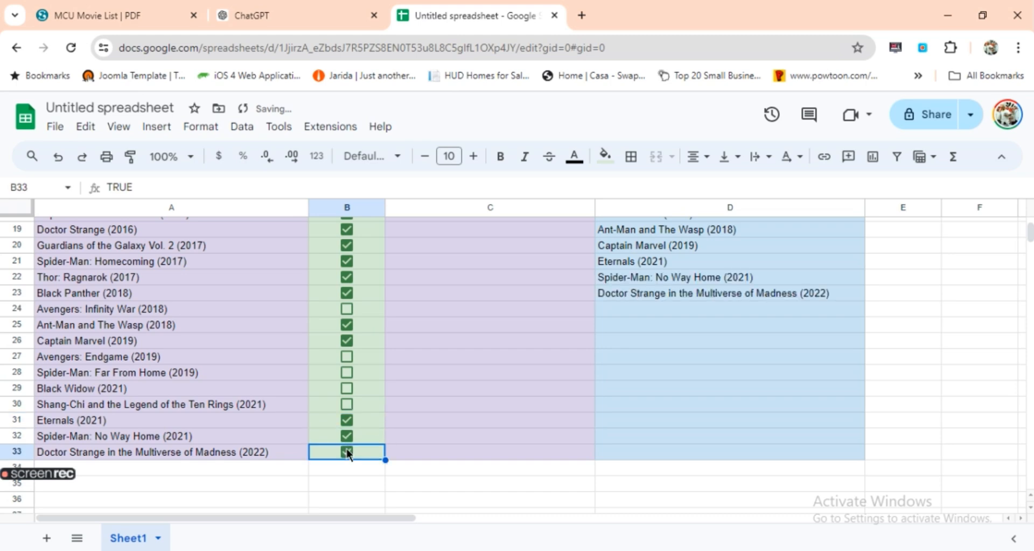
Examine how the movies are divided between the REMAIN and WATCH lists, and check the filter formulas behind both columns.
{"action": "scroll", "coordinate": [1028, 230], "scroll_direction": "up", "scroll_amount": 6}
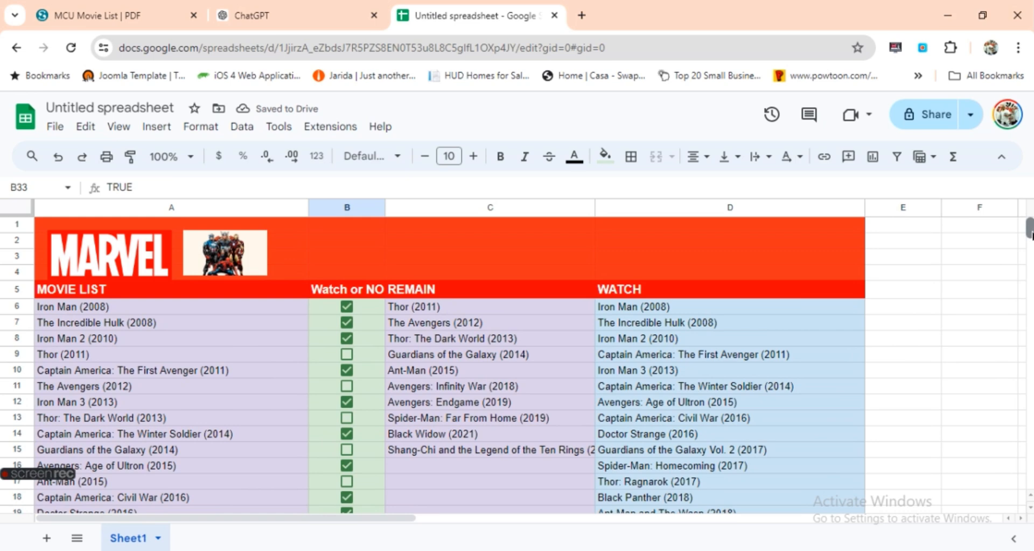
{"action": "scroll", "coordinate": [1029, 236], "scroll_direction": "down", "scroll_amount": 5}
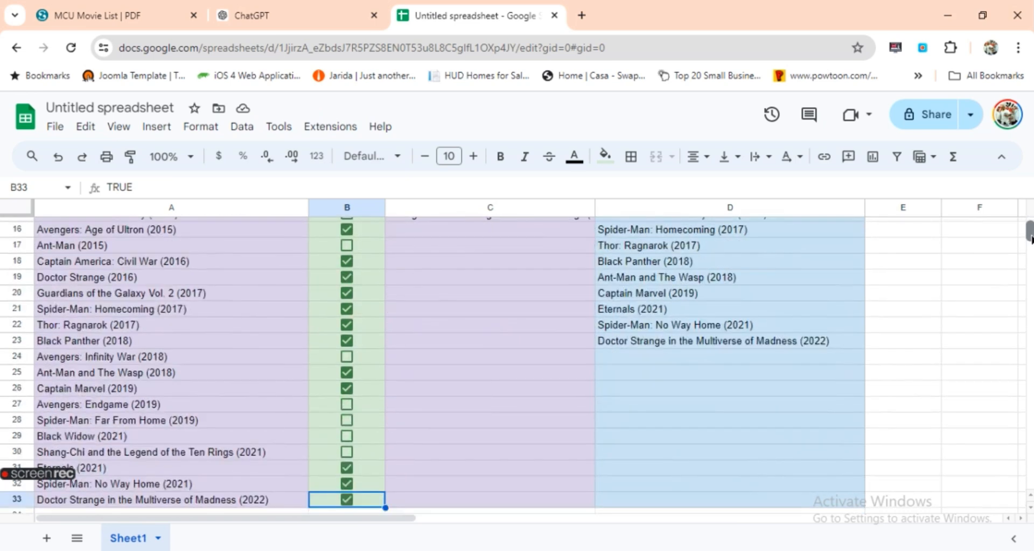
{"action": "scroll", "coordinate": [1029, 235], "scroll_direction": "up", "scroll_amount": 5}
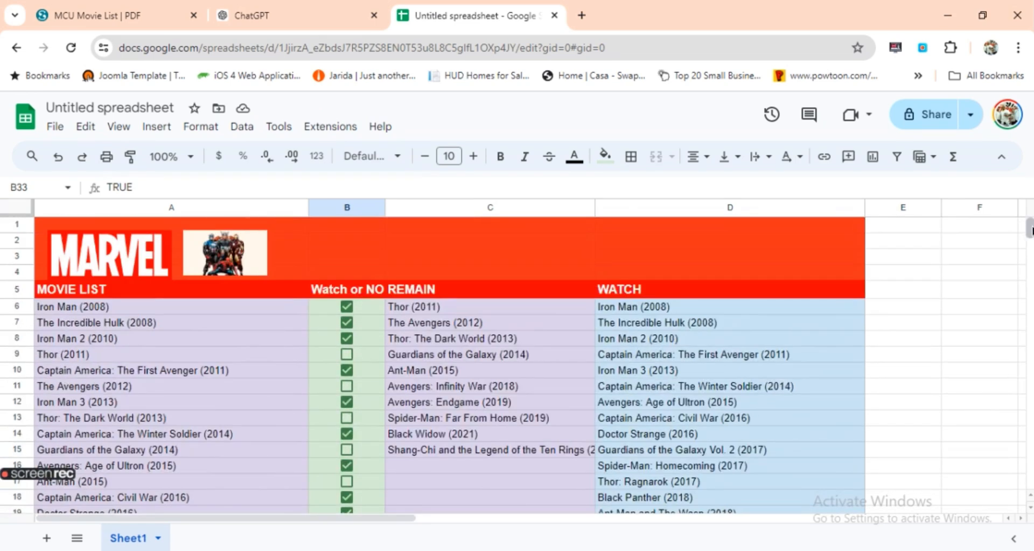
{"action": "scroll", "coordinate": [1030, 232], "scroll_direction": "down", "scroll_amount": 8}
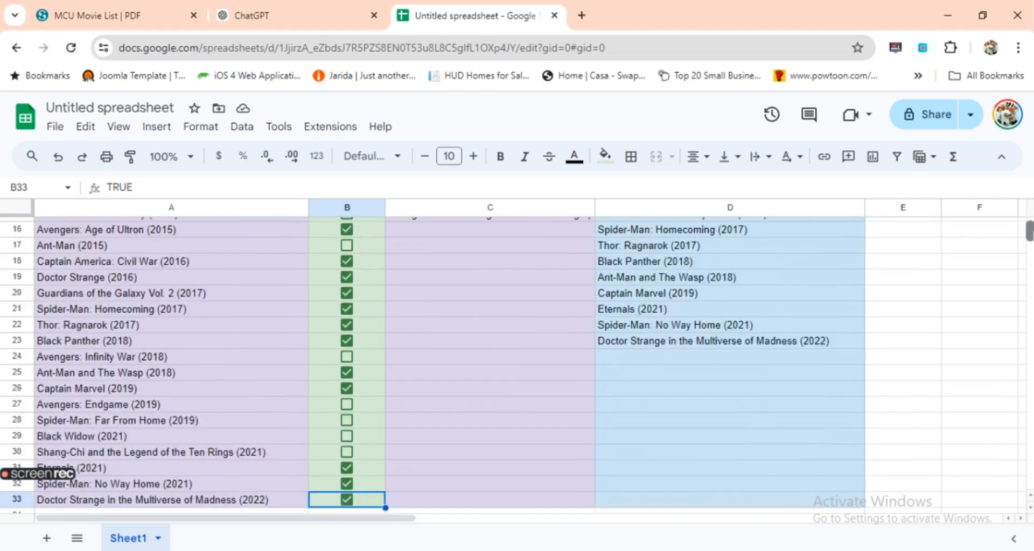
{"action": "scroll", "coordinate": [1029, 231], "scroll_direction": "up", "scroll_amount": 8}
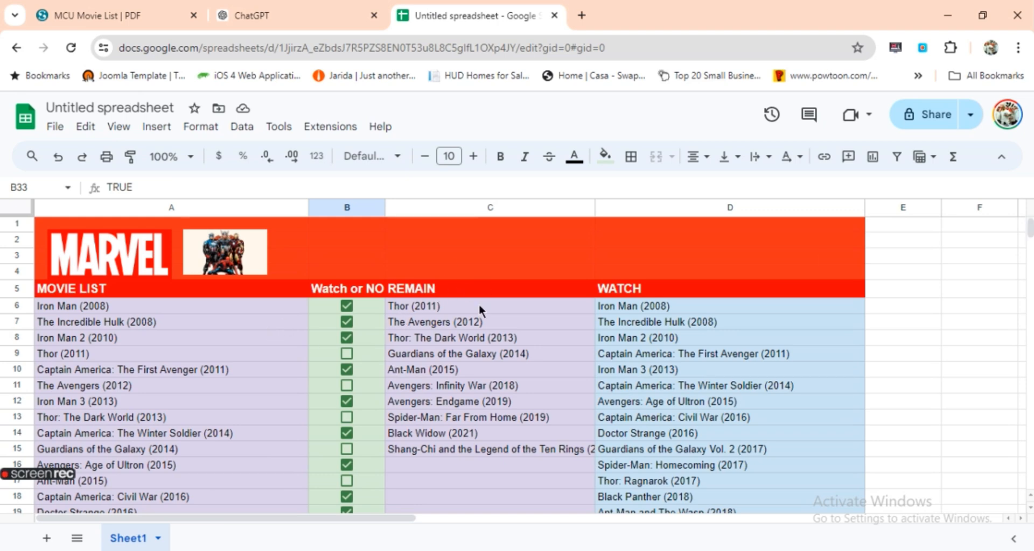
{"action": "left_click_drag", "start_coordinate": [477, 305], "coordinate": [473, 450]}
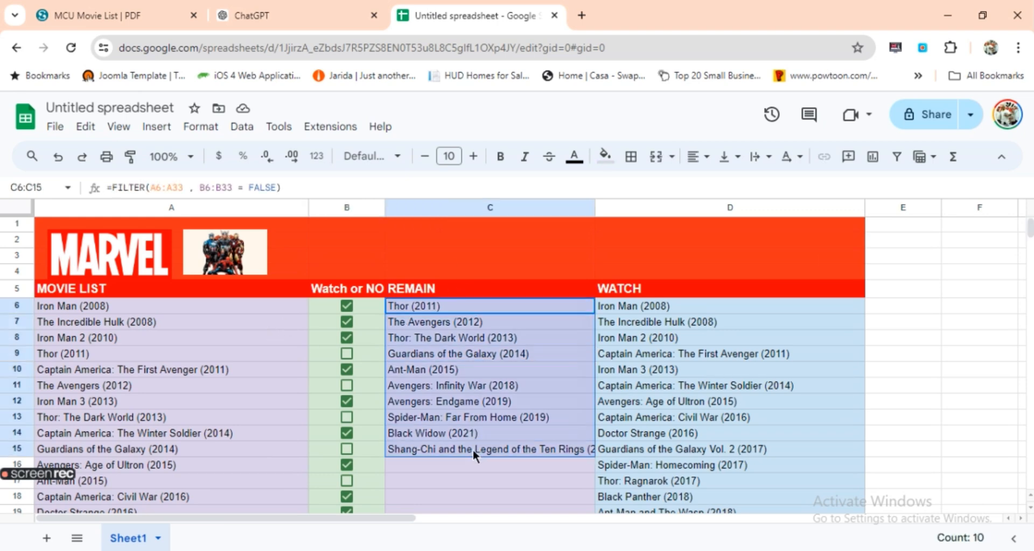
{"action": "left_click_drag", "start_coordinate": [728, 303], "coordinate": [706, 399]}
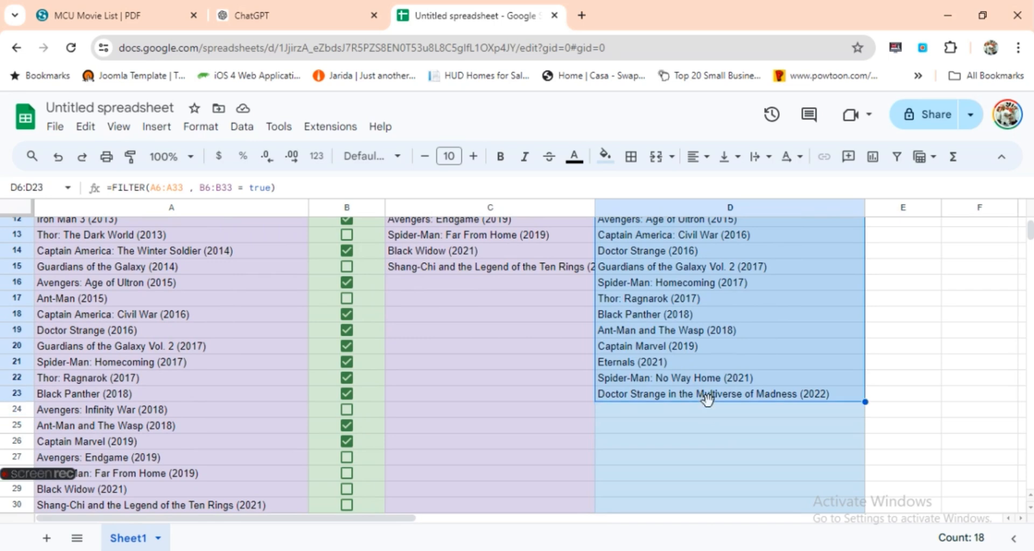
Tick the checkbox for Spider-Man: Far From Home (2019).
{"action": "left_click_drag", "start_coordinate": [1030, 228], "coordinate": [1031, 229]}
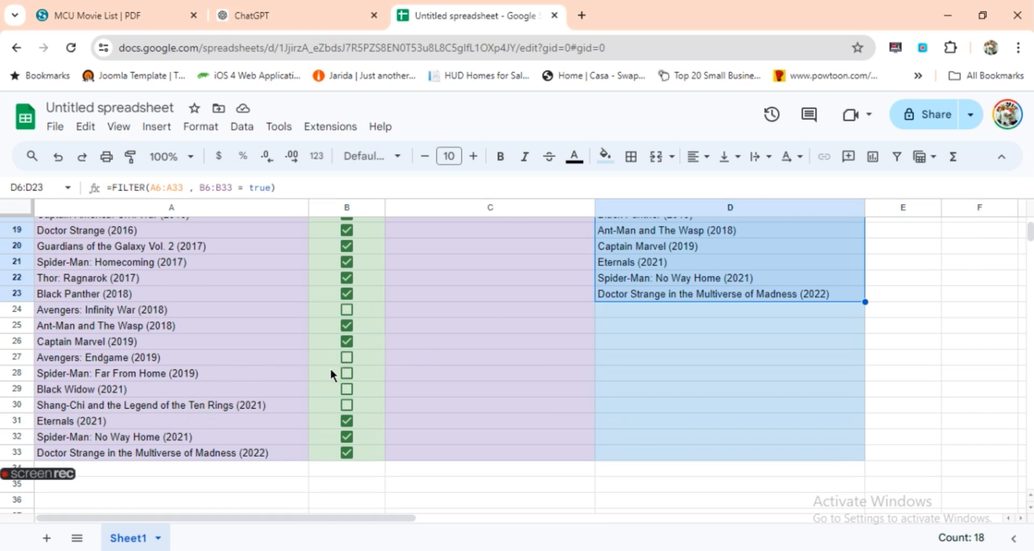
{"action": "left_click", "coordinate": [346, 372]}
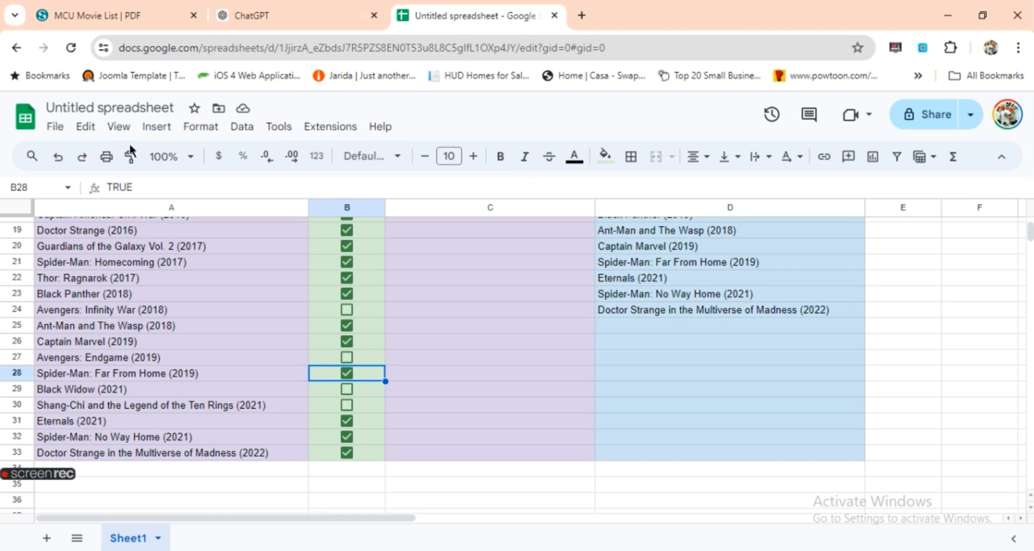
Create a new blank spreadsheet.
{"action": "left_click", "coordinate": [55, 127]}
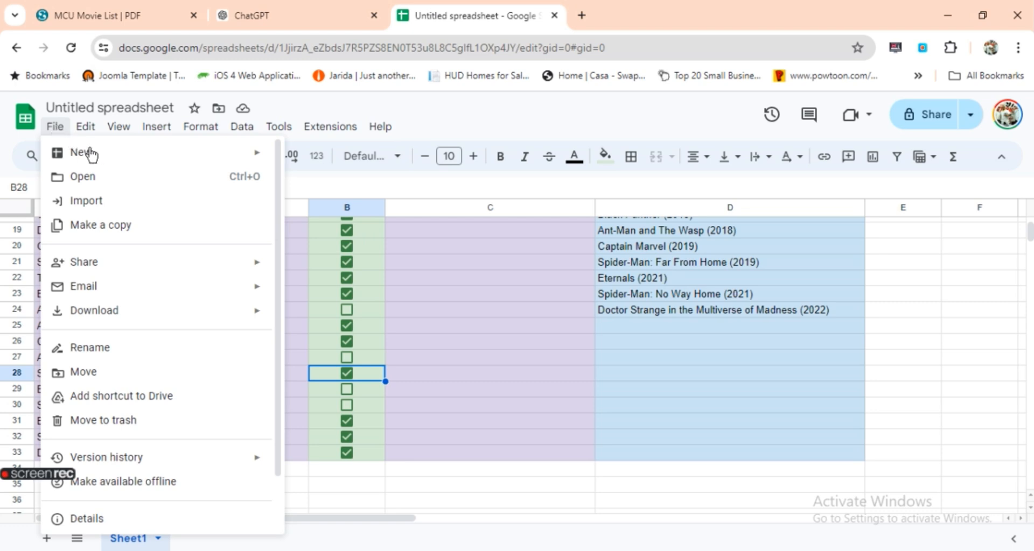
{"action": "mouse_move", "coordinate": [95, 155]}
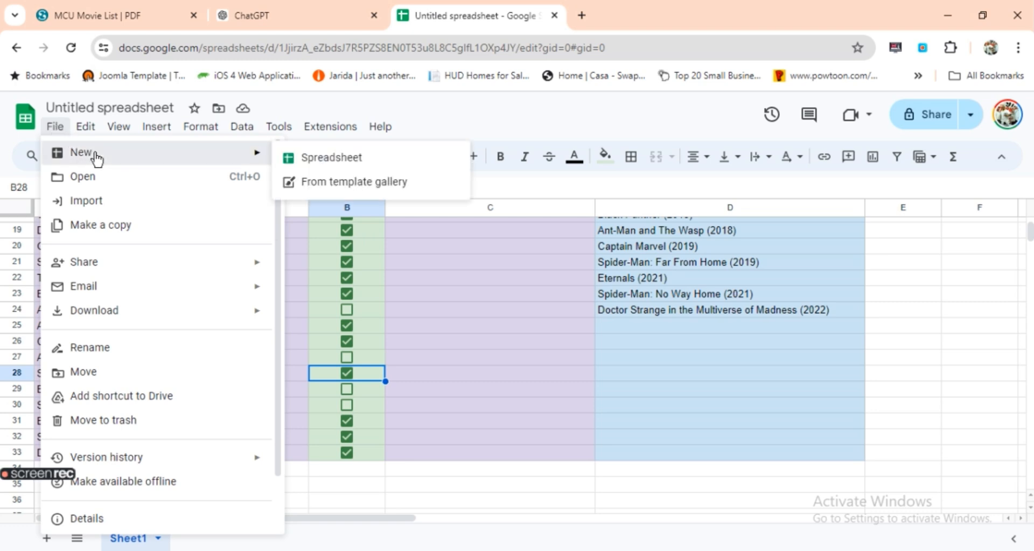
{"action": "left_click", "coordinate": [310, 160]}
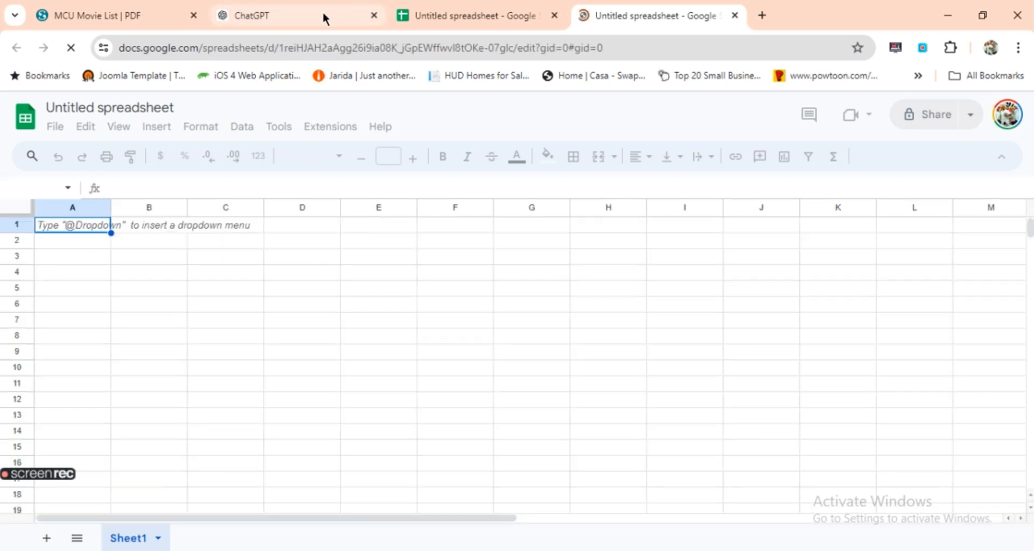
Copy the Marvel movie list from ChatGPT into the new spreadsheet starting at A5, and widen column A to fit the titles.
{"action": "left_click", "coordinate": [323, 17]}
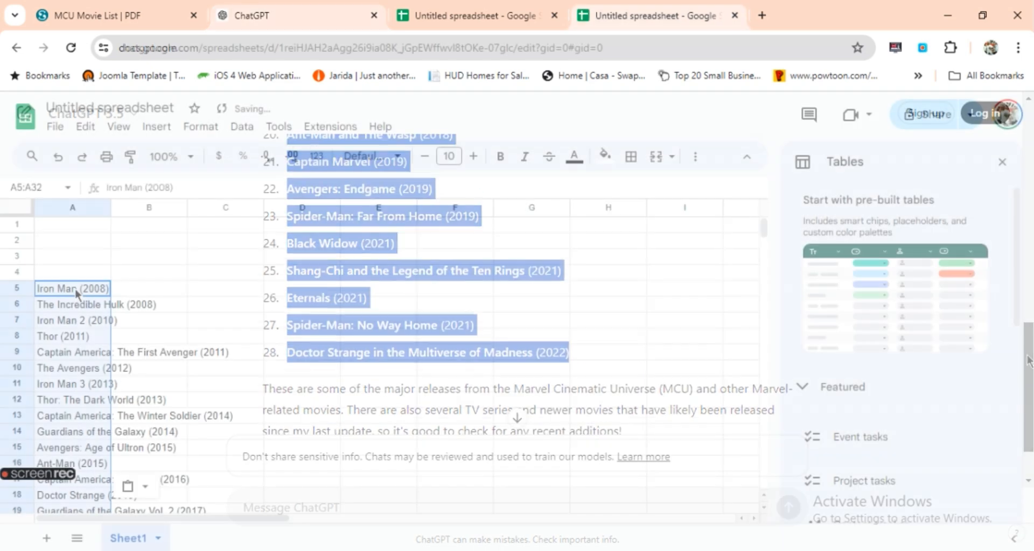
{"action": "left_click_drag", "start_coordinate": [112, 206], "coordinate": [256, 252]}
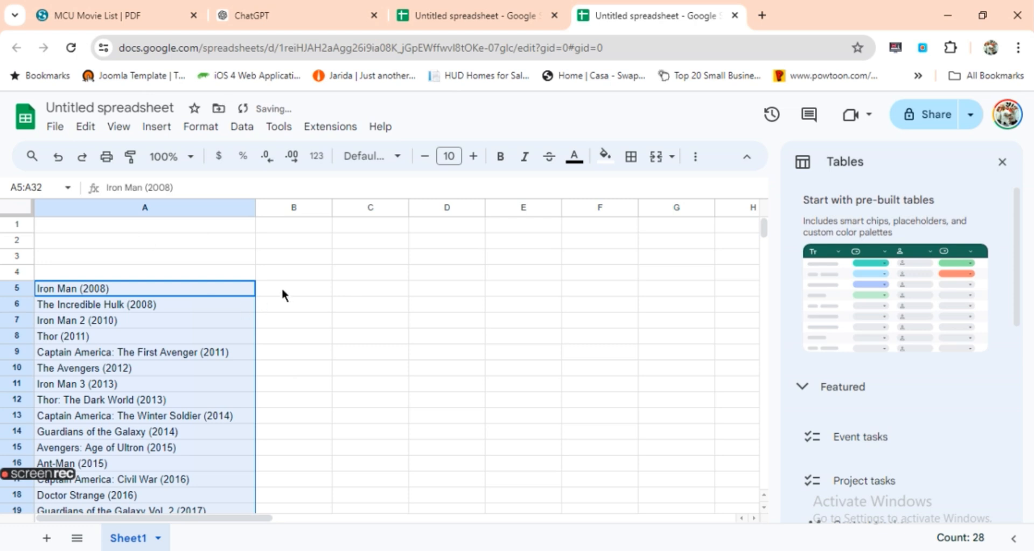
Enter the headings MOVIE LIST in A4 and Watch or Not in B4.
{"action": "left_click", "coordinate": [228, 274]}
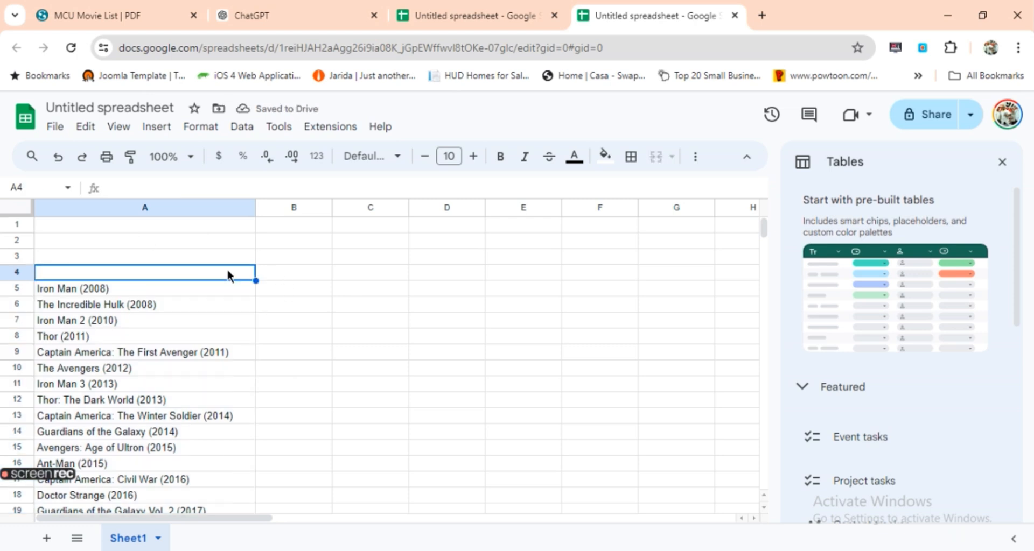
{"action": "type", "text": "MOVIE "}
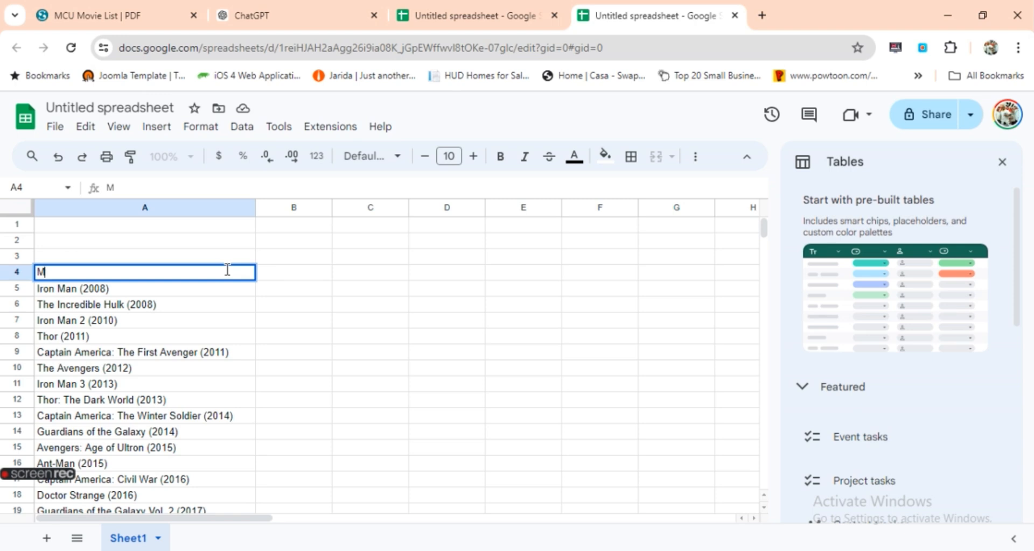
{"action": "type", "text": "LI"}
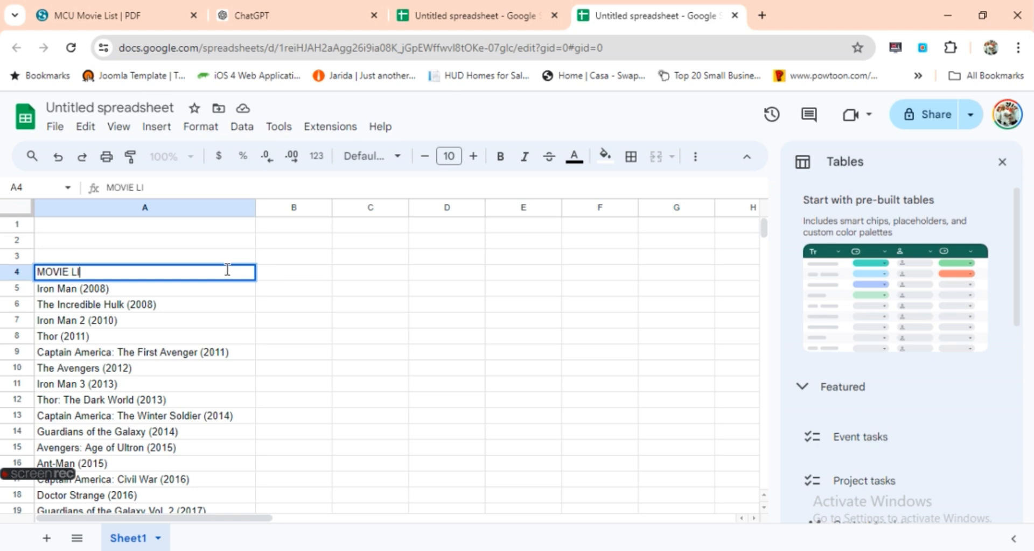
{"action": "type", "text": "ST"}
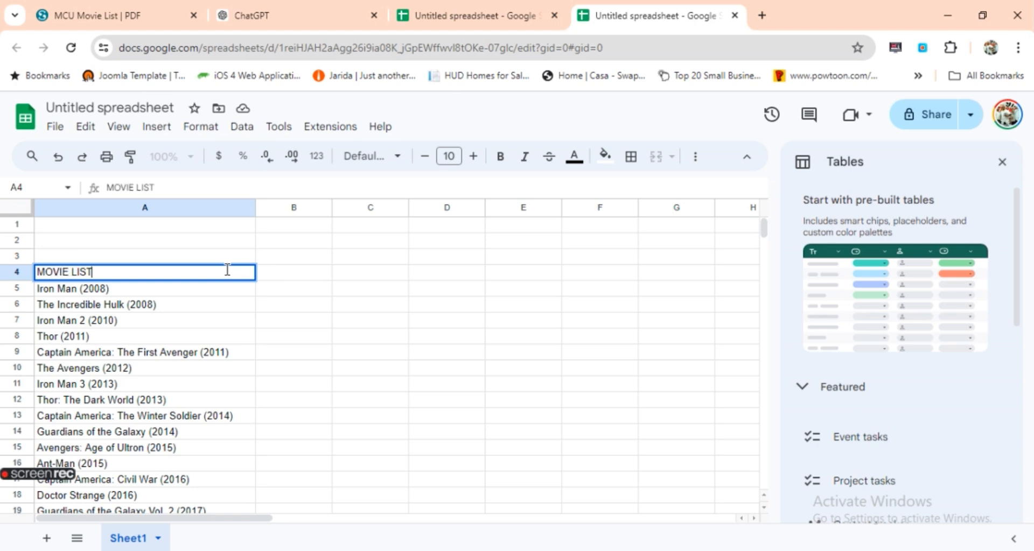
{"action": "left_click", "coordinate": [316, 278]}
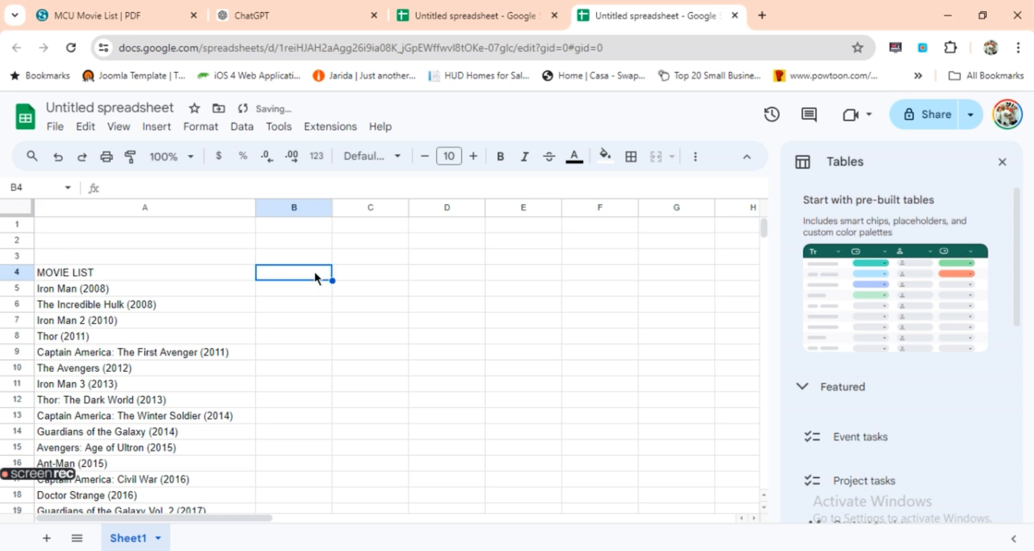
{"action": "type", "text": "Wa"}
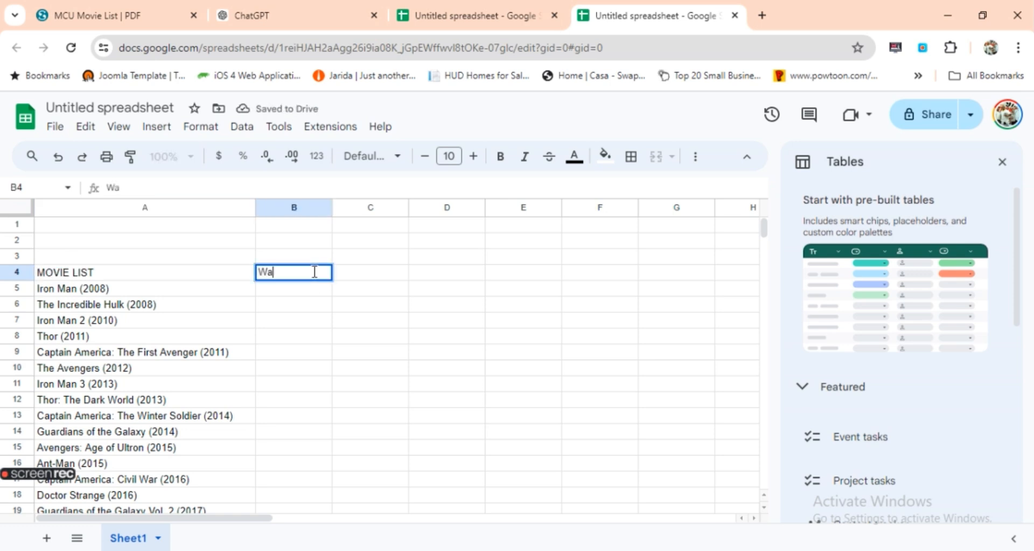
{"action": "type", "text": "tch or"}
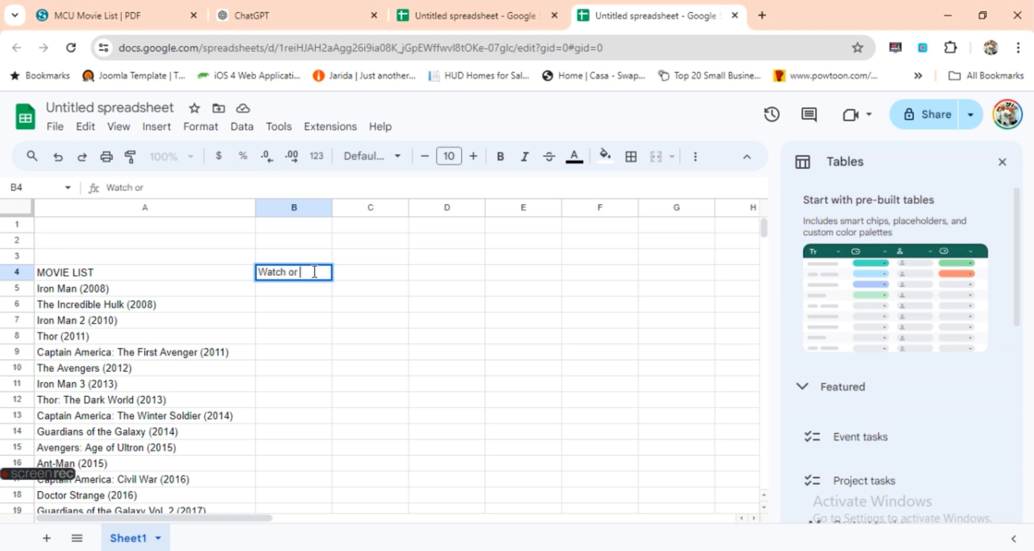
{"action": "type", "text": " No"}
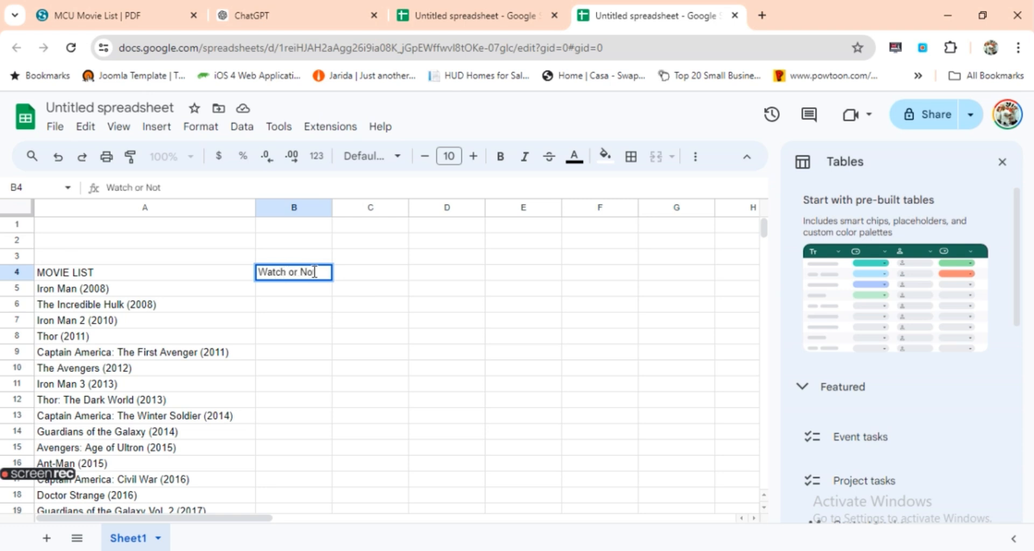
{"action": "type", "text": "t"}
Enter the headings REMAIN in C4 and WATCH in D4.
{"action": "left_click", "coordinate": [362, 274]}
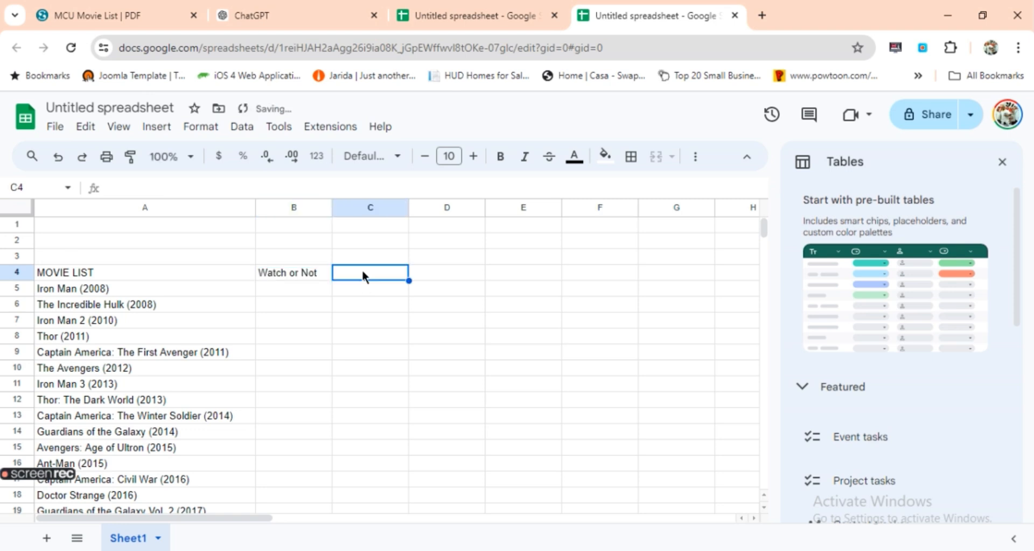
{"action": "type", "text": "RE"}
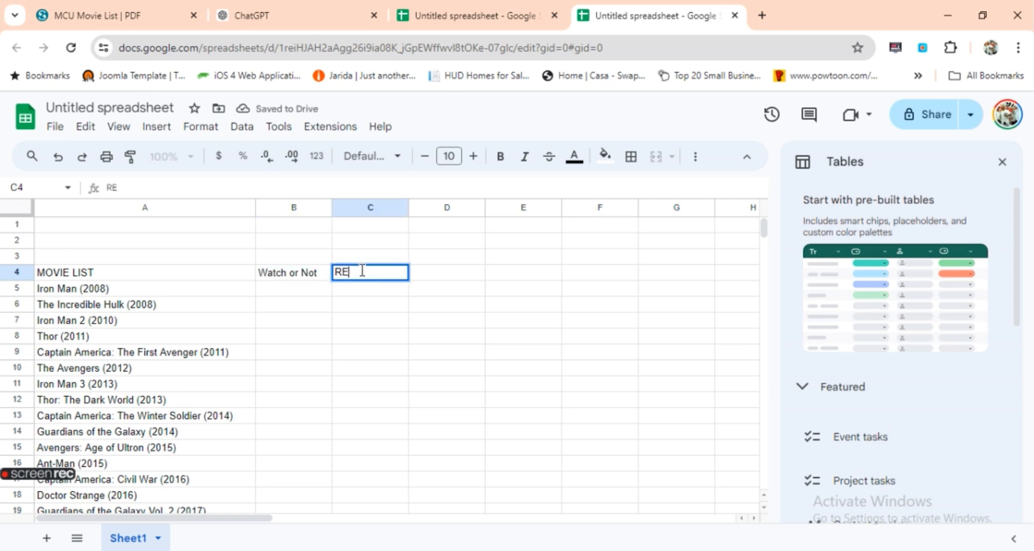
{"action": "type", "text": "MAIN"}
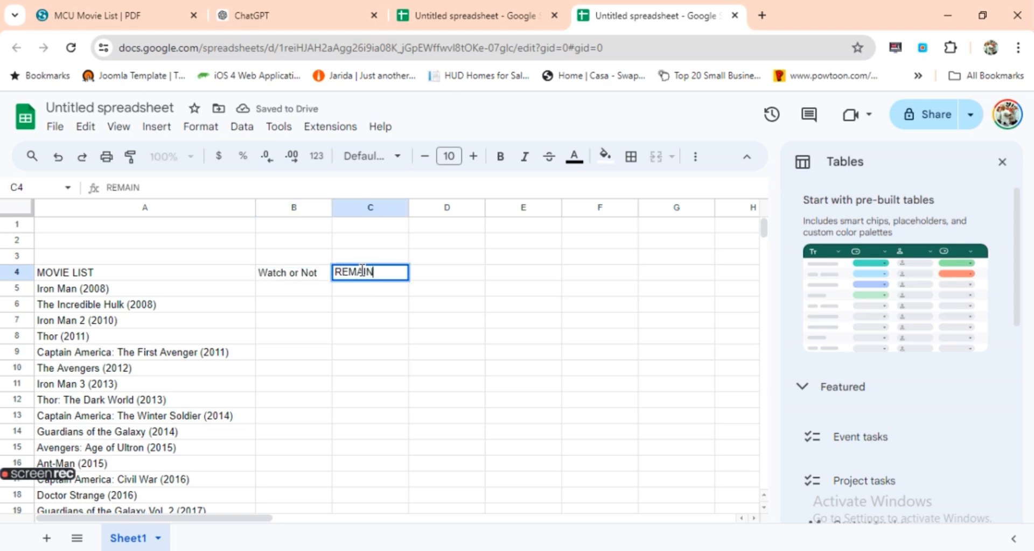
{"action": "left_click", "coordinate": [428, 268]}
{"action": "type", "text": "Wa"}
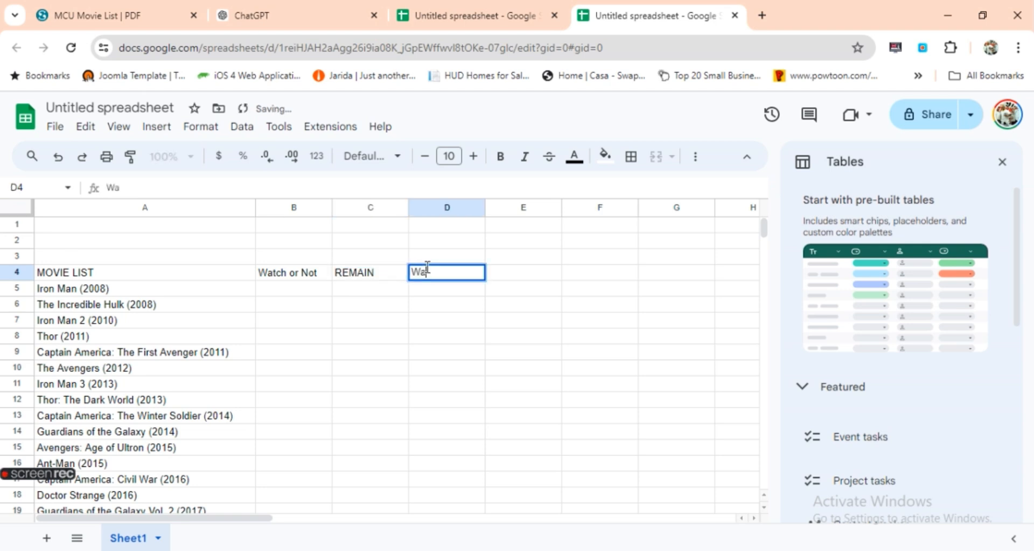
{"action": "key", "text": "BackSpace"}
{"action": "type", "text": "AT"}
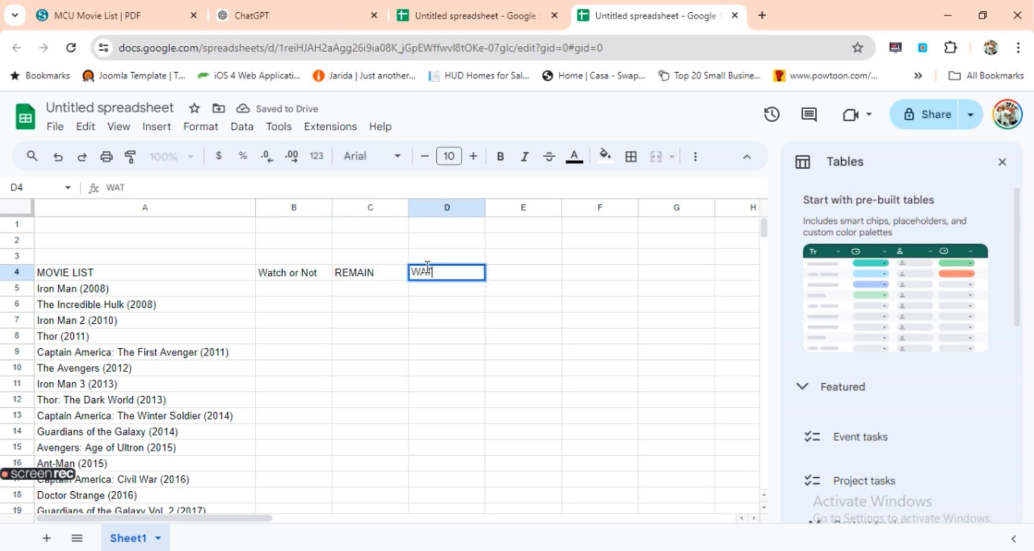
{"action": "type", "text": "CH"}
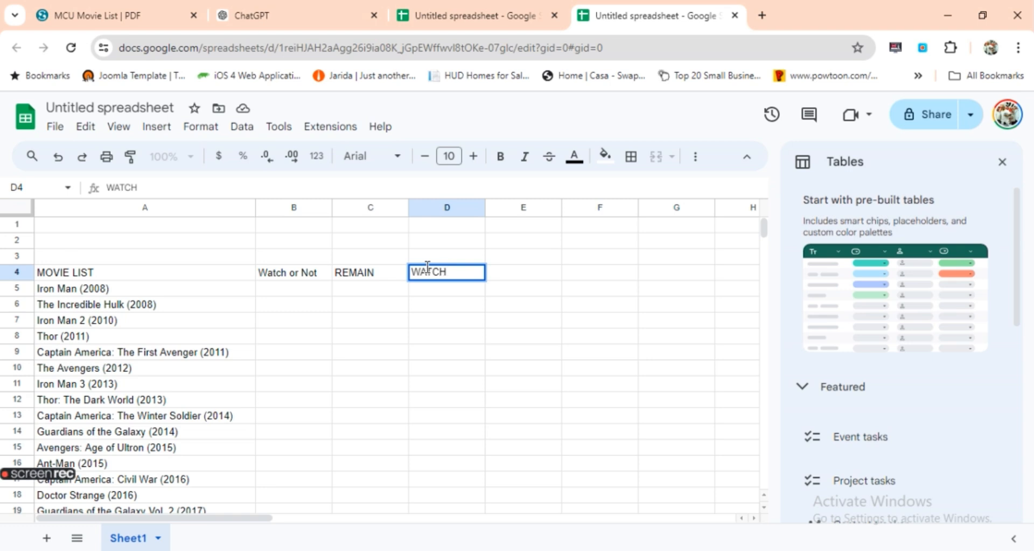
{"action": "type", "text": "ED"}
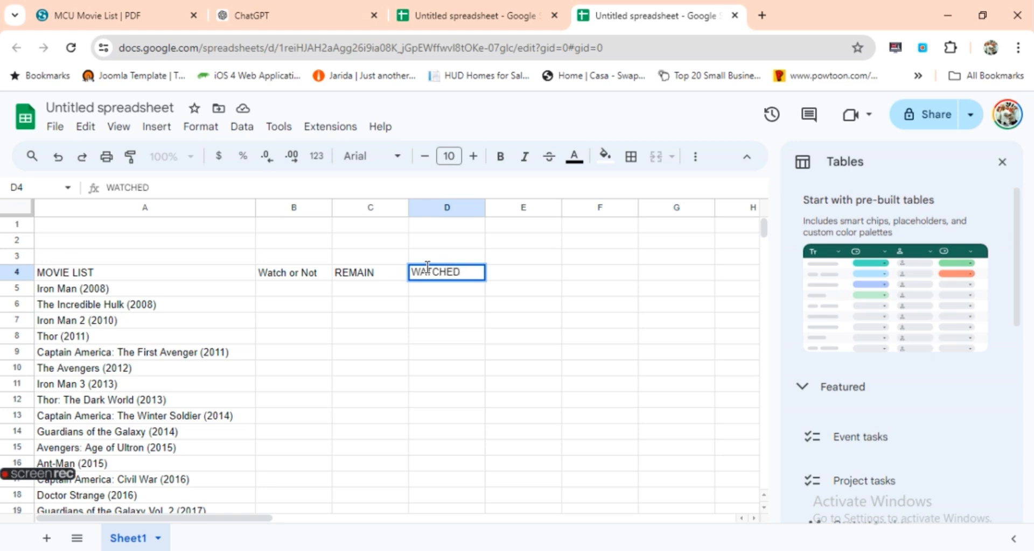
{"action": "key", "text": "BackSpace"}
{"action": "key", "text": "BackSpace"}
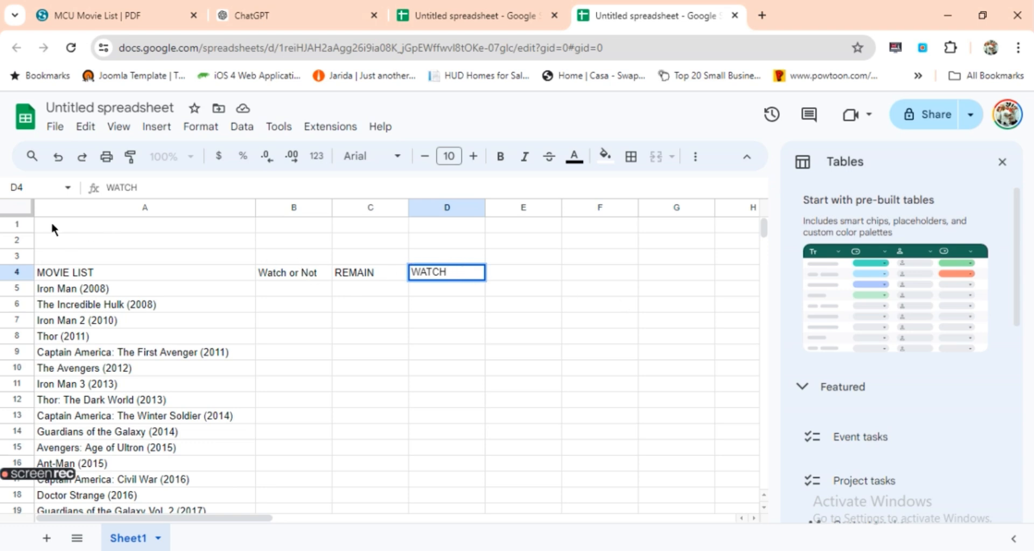
Fill the header area A1:D4 with red.
{"action": "left_click_drag", "start_coordinate": [48, 221], "coordinate": [473, 271]}
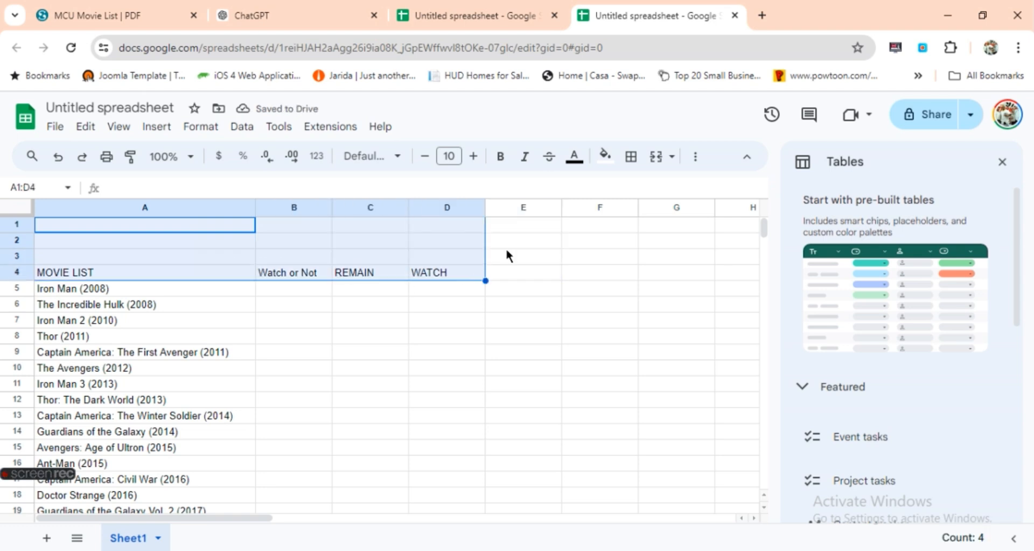
{"action": "left_click", "coordinate": [615, 159]}
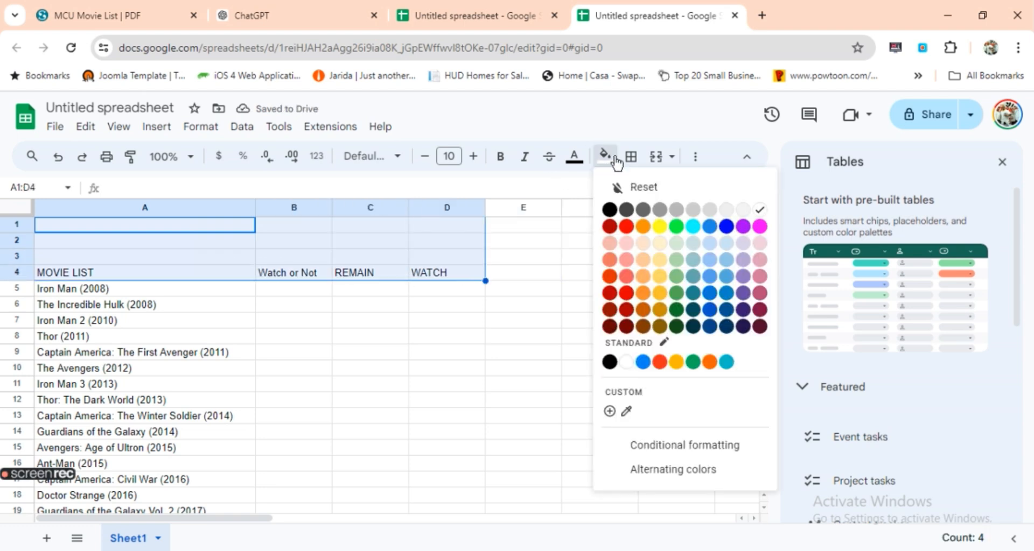
{"action": "left_click", "coordinate": [629, 226]}
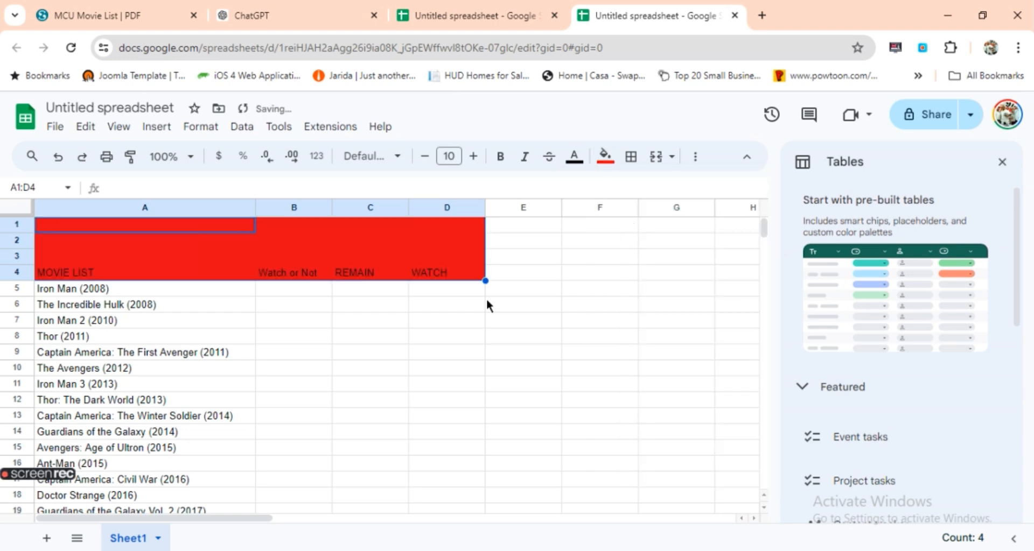
Format the headings in A4:D4 as bold white text at font size 13.
{"action": "left_click_drag", "start_coordinate": [463, 272], "coordinate": [62, 274]}
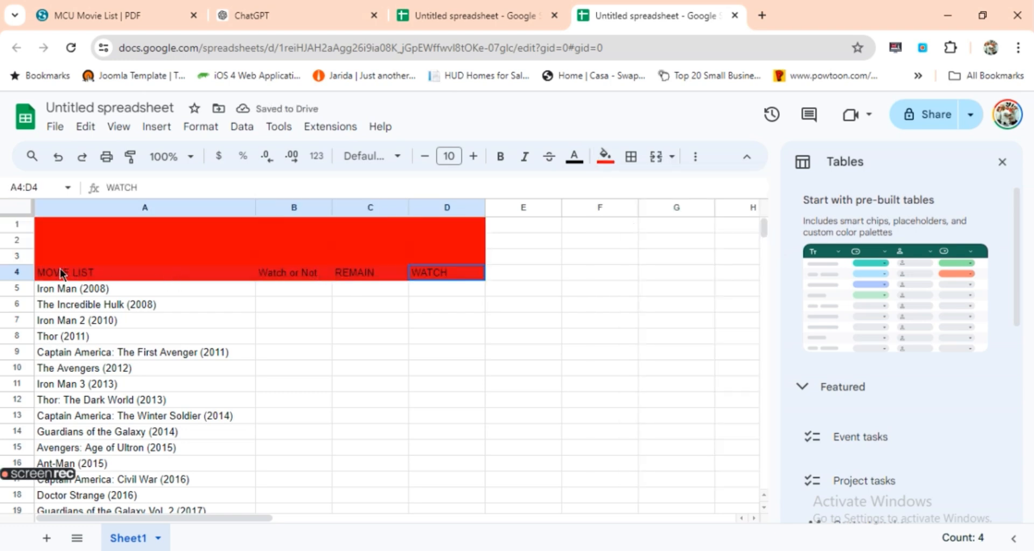
{"action": "left_click", "coordinate": [473, 156]}
{"action": "left_click", "coordinate": [472, 157]}
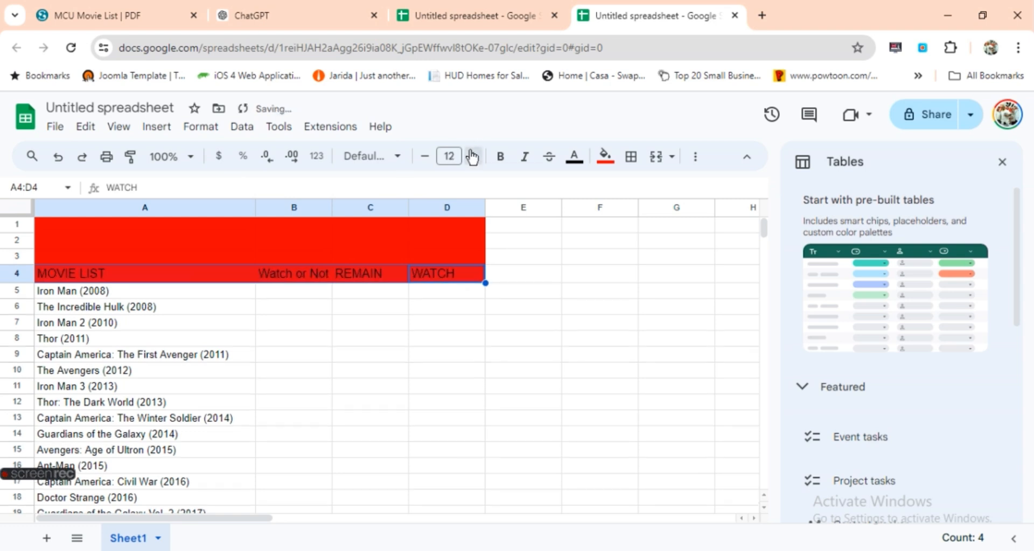
{"action": "left_click", "coordinate": [472, 156]}
{"action": "left_click", "coordinate": [503, 160]}
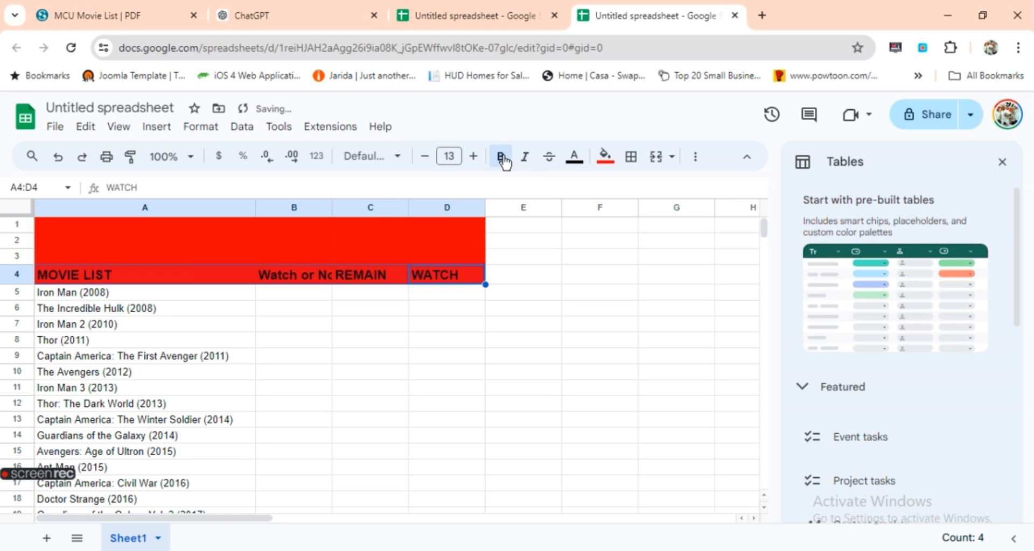
{"action": "left_click", "coordinate": [573, 156]}
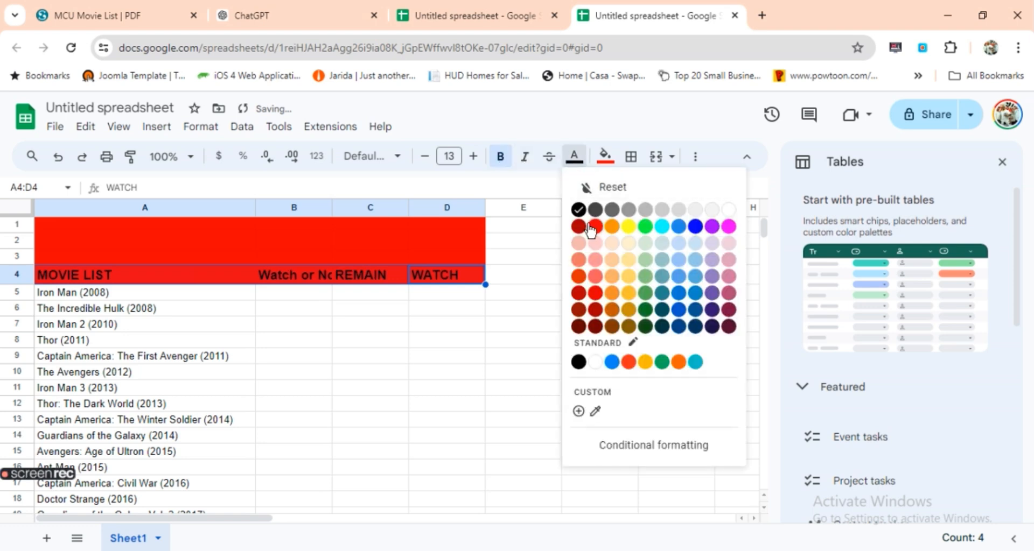
{"action": "left_click", "coordinate": [729, 211]}
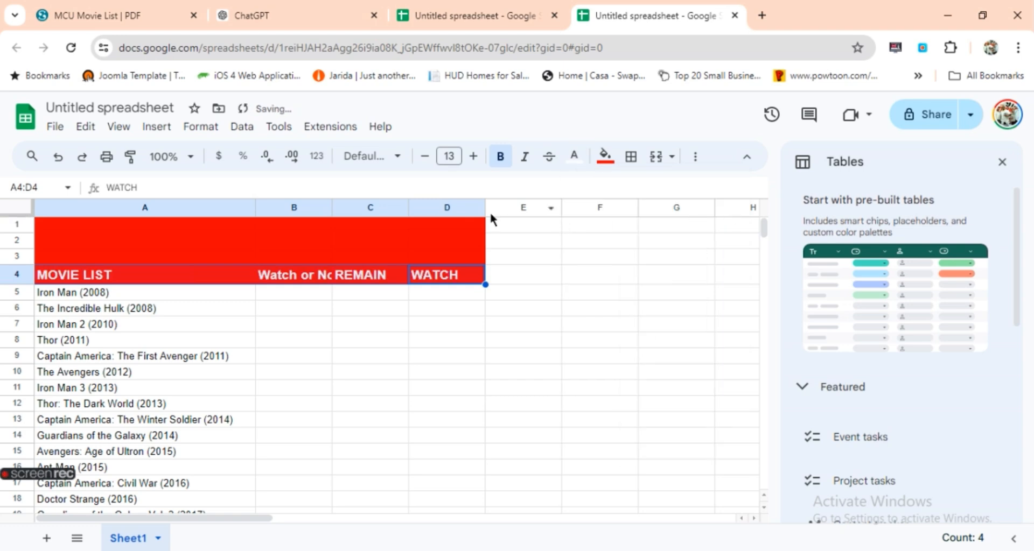
Widen the WATCH column D and the REMAIN column C so each is at least as wide as column A.
{"action": "left_click_drag", "start_coordinate": [483, 209], "coordinate": [697, 249]}
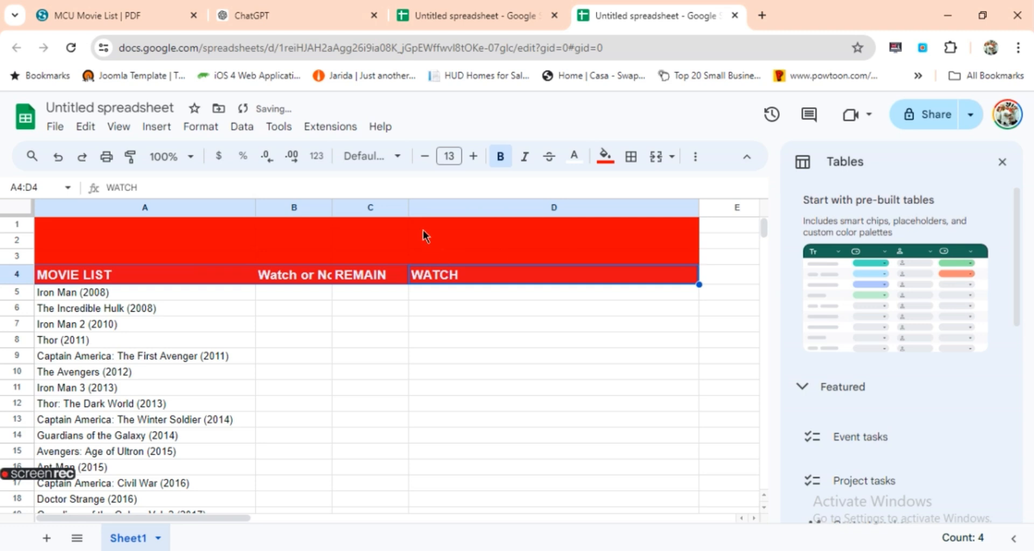
{"action": "left_click_drag", "start_coordinate": [409, 208], "coordinate": [476, 218]}
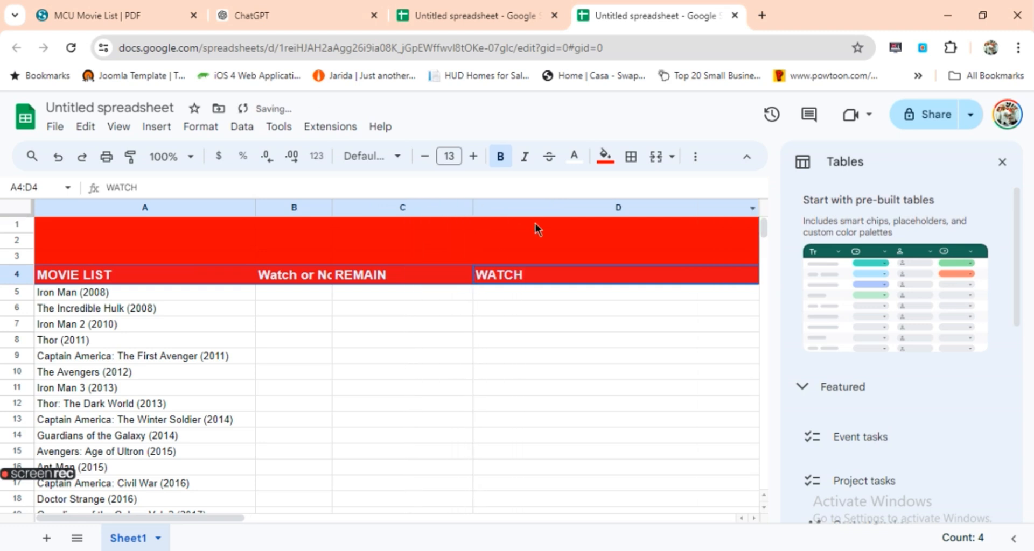
{"action": "left_click_drag", "start_coordinate": [474, 208], "coordinate": [560, 236]}
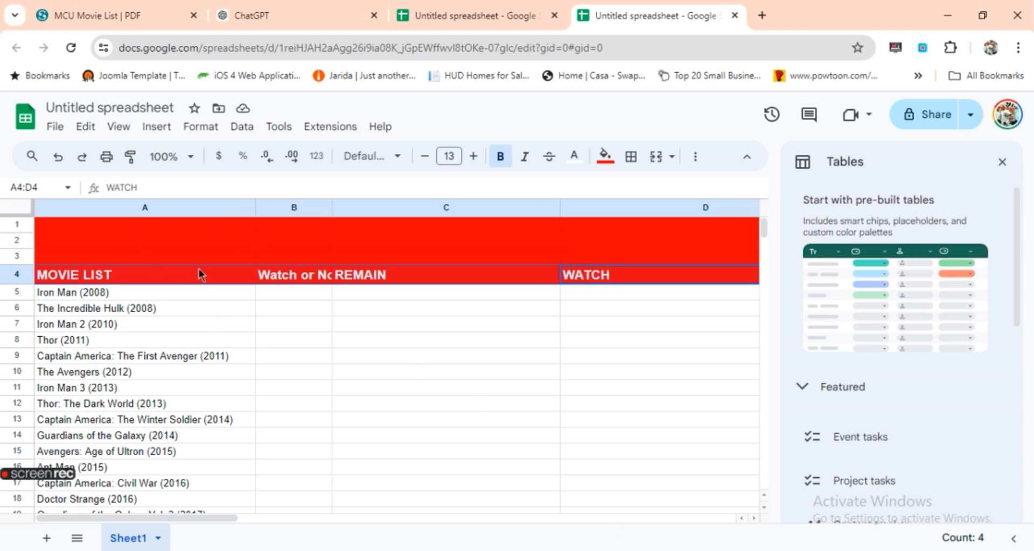
Insert a checkbox in B5 and fill it down to B32 beside every movie.
{"action": "left_click_drag", "start_coordinate": [228, 286], "coordinate": [199, 359]}
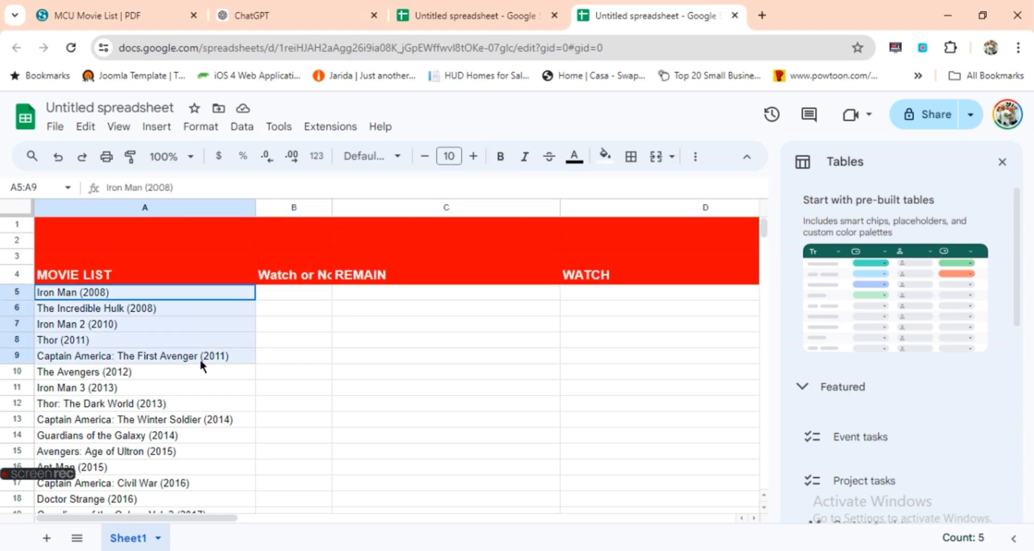
{"action": "left_click", "coordinate": [307, 291]}
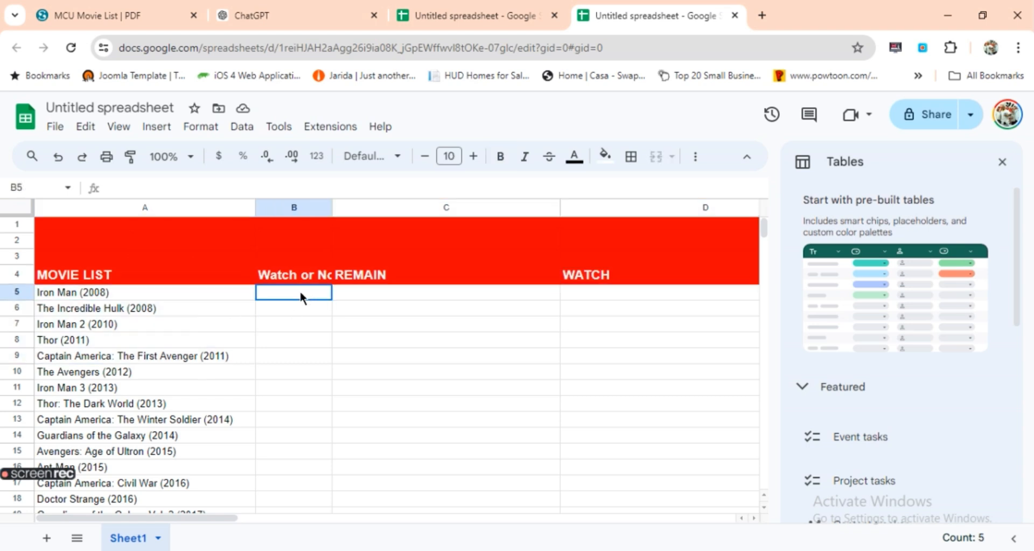
{"action": "left_click", "coordinate": [162, 132]}
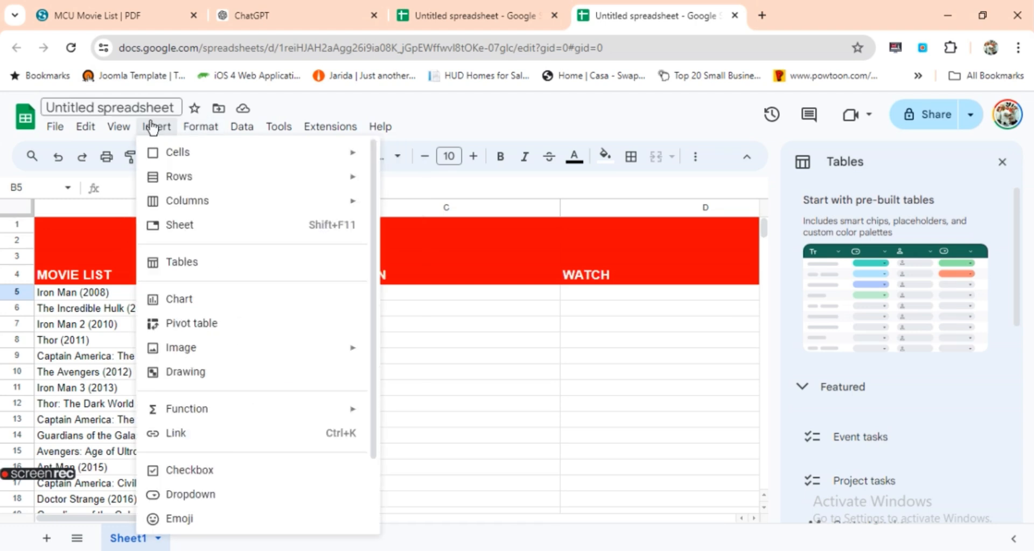
{"action": "left_click", "coordinate": [208, 471]}
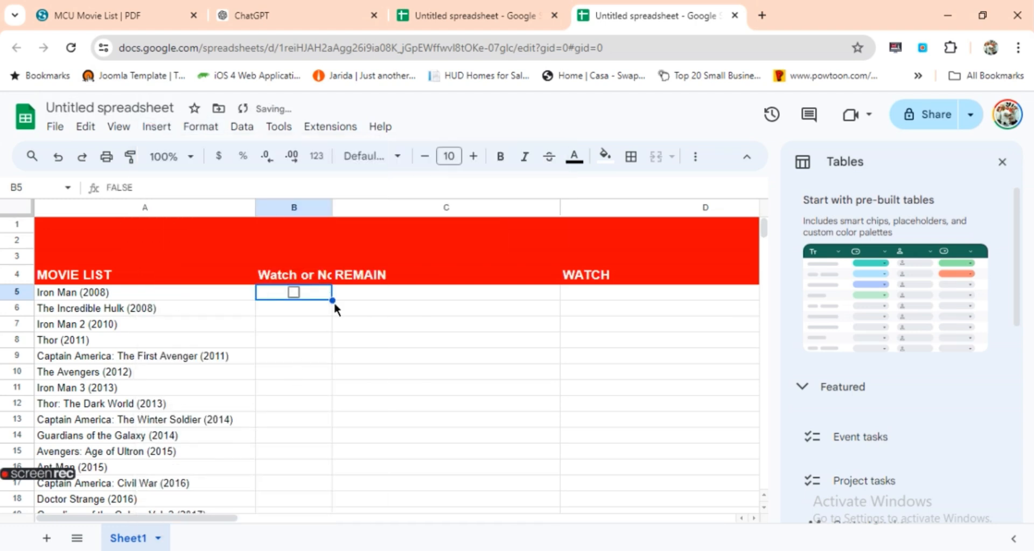
{"action": "left_click_drag", "start_coordinate": [332, 300], "coordinate": [325, 467]}
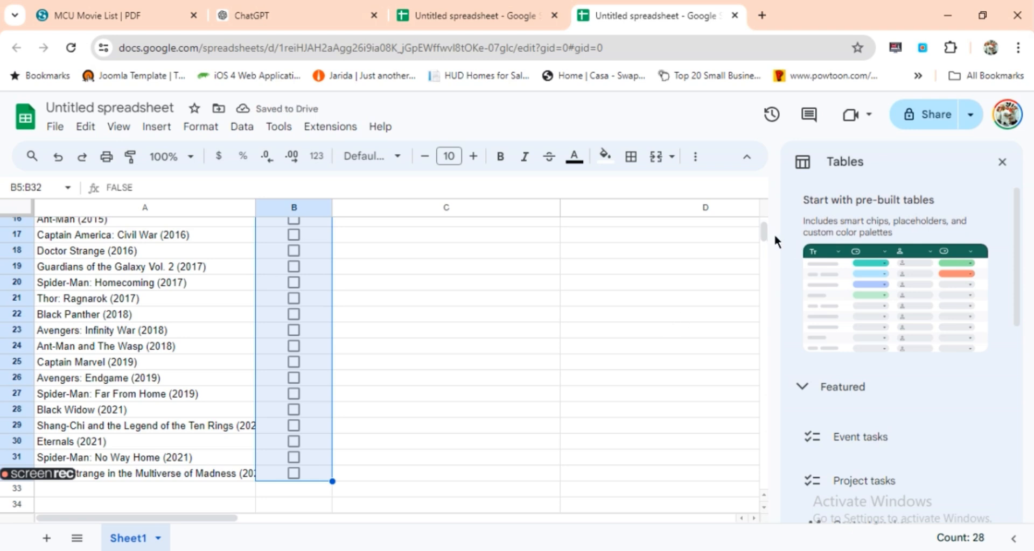
Fill the checkbox cells B5:B32 with light green and the movie titles A5:A32 with light purple.
{"action": "left_click", "coordinate": [604, 162]}
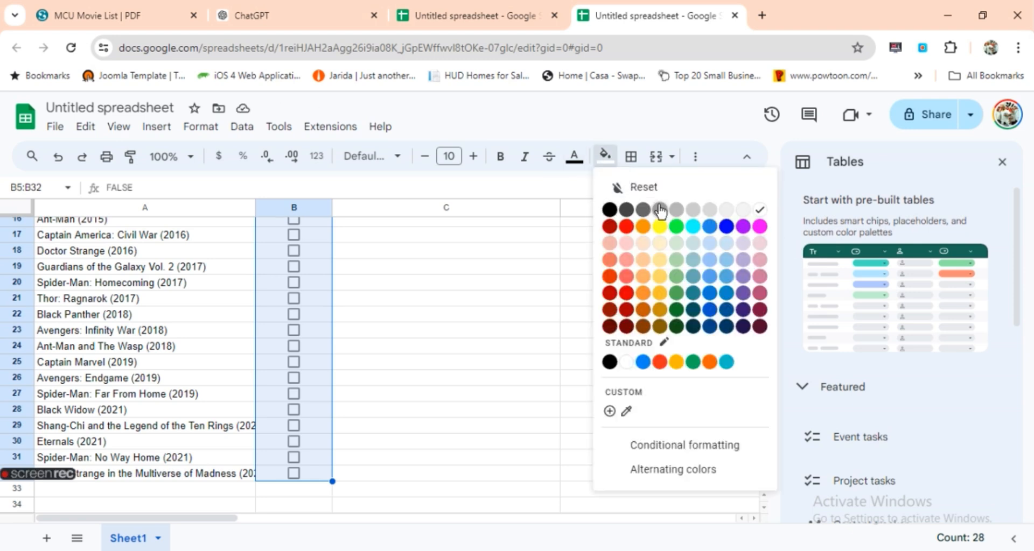
{"action": "left_click", "coordinate": [675, 242]}
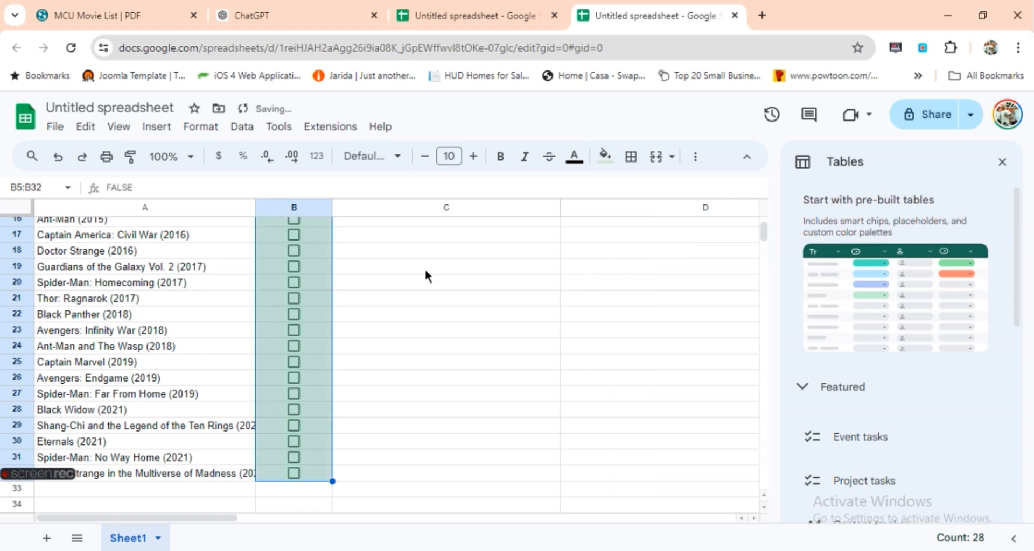
{"action": "left_click_drag", "start_coordinate": [228, 473], "coordinate": [175, 291]}
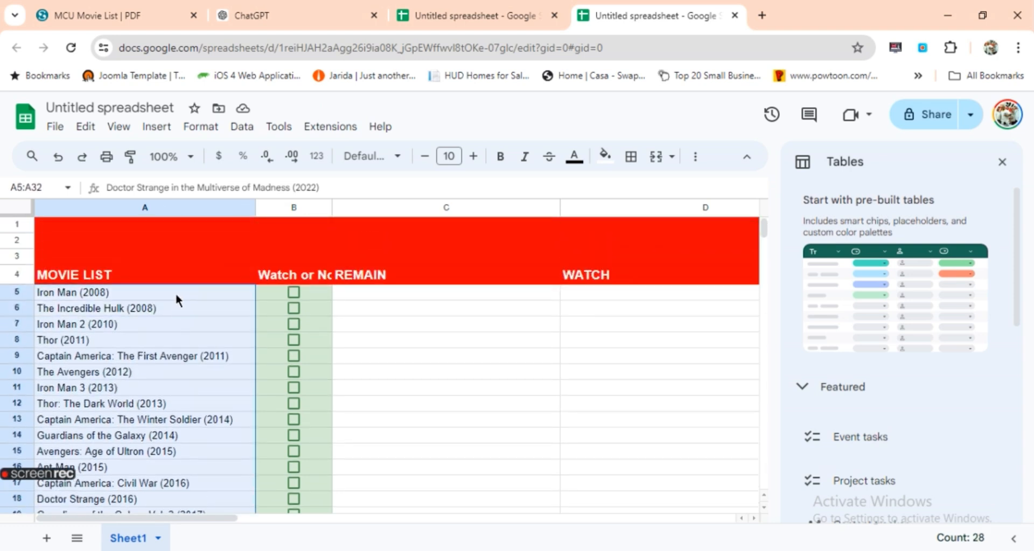
{"action": "left_click", "coordinate": [605, 156]}
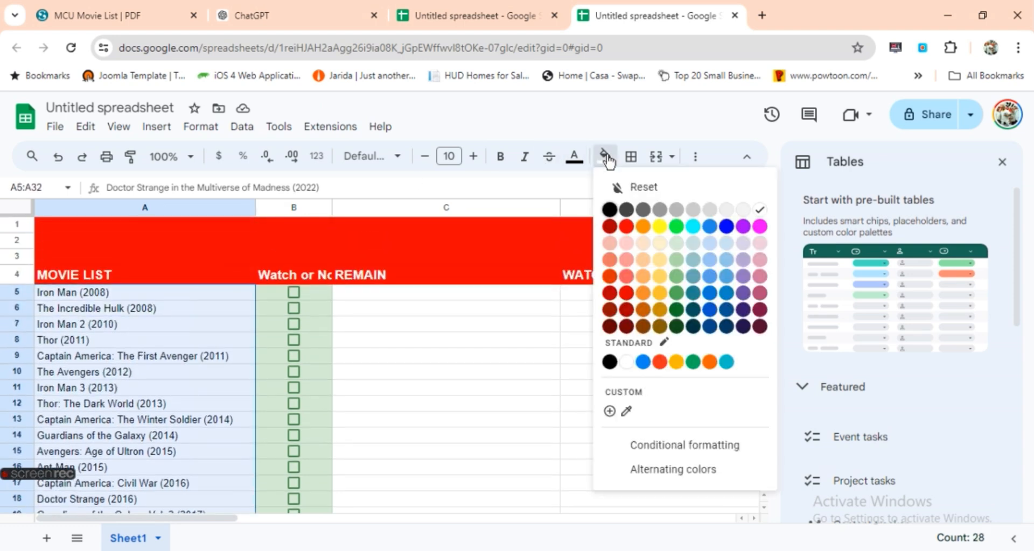
{"action": "left_click", "coordinate": [741, 244]}
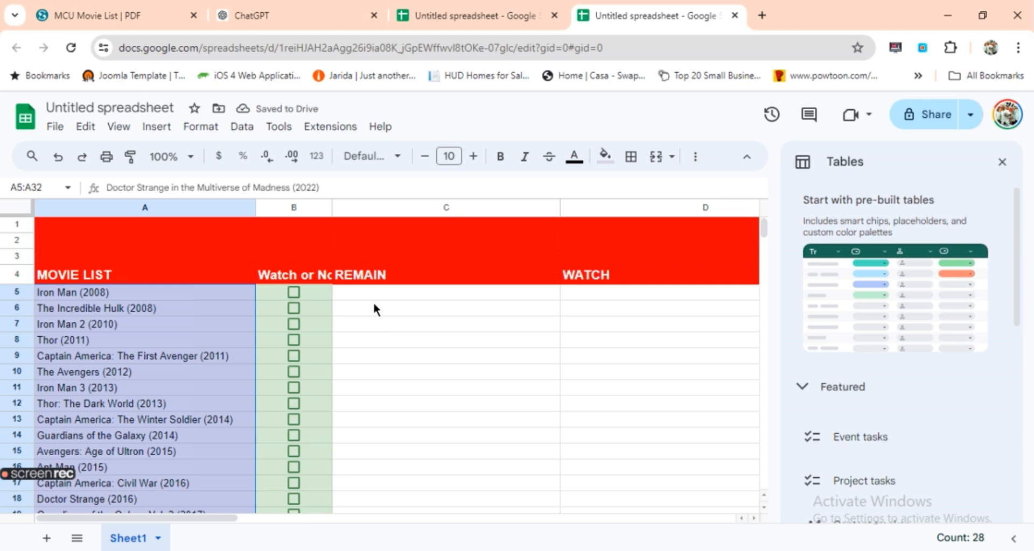
Fill the REMAIN cells C5:C32 with light gray and the WATCH cells D5:D32 with light blue.
{"action": "left_click_drag", "start_coordinate": [342, 290], "coordinate": [441, 473]}
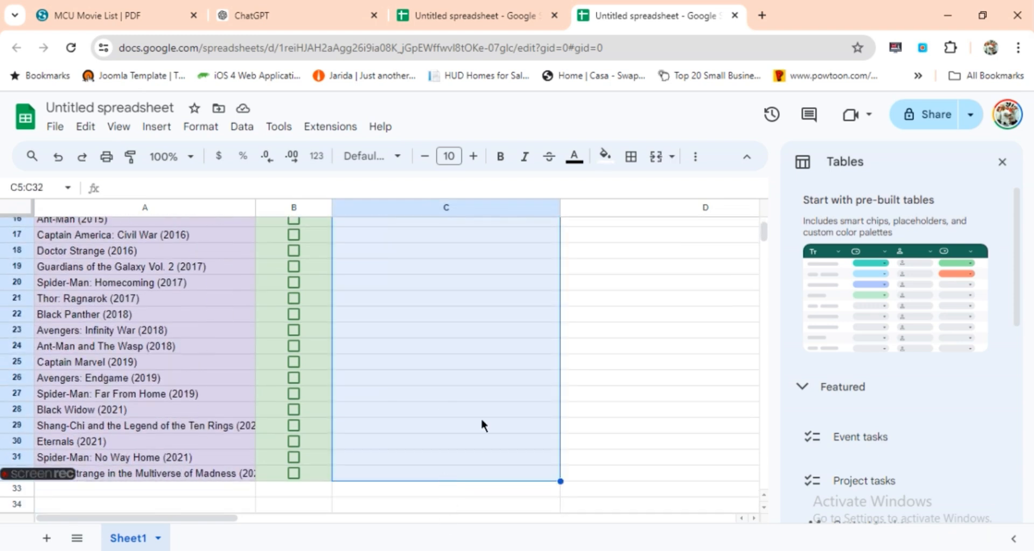
{"action": "left_click", "coordinate": [605, 161]}
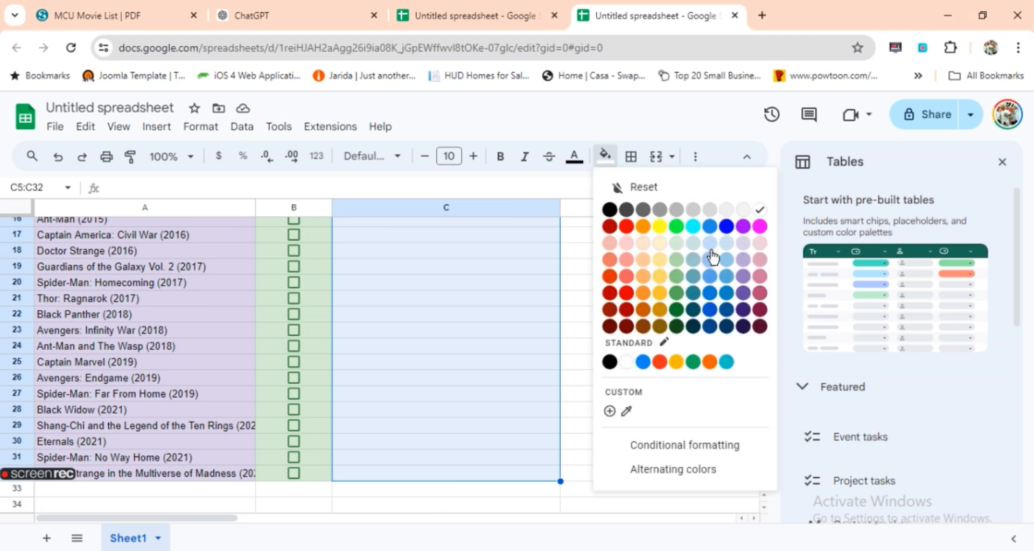
{"action": "left_click", "coordinate": [743, 211]}
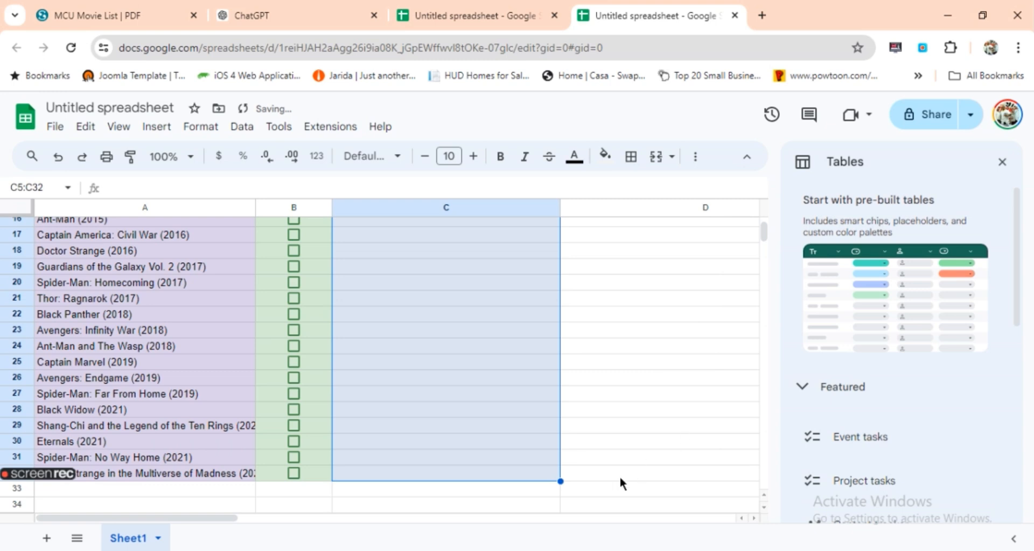
{"action": "left_click_drag", "start_coordinate": [618, 474], "coordinate": [616, 292]}
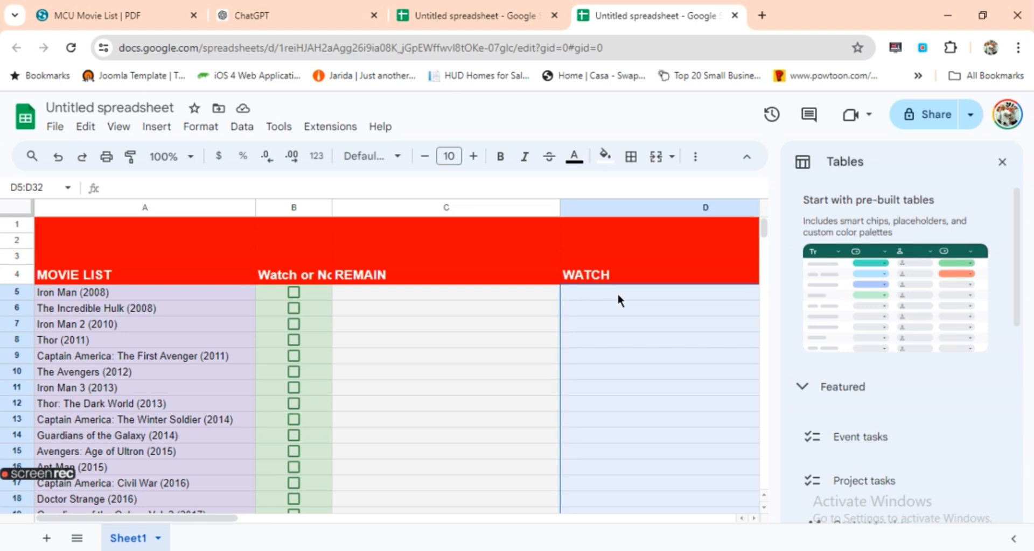
{"action": "left_click", "coordinate": [605, 156]}
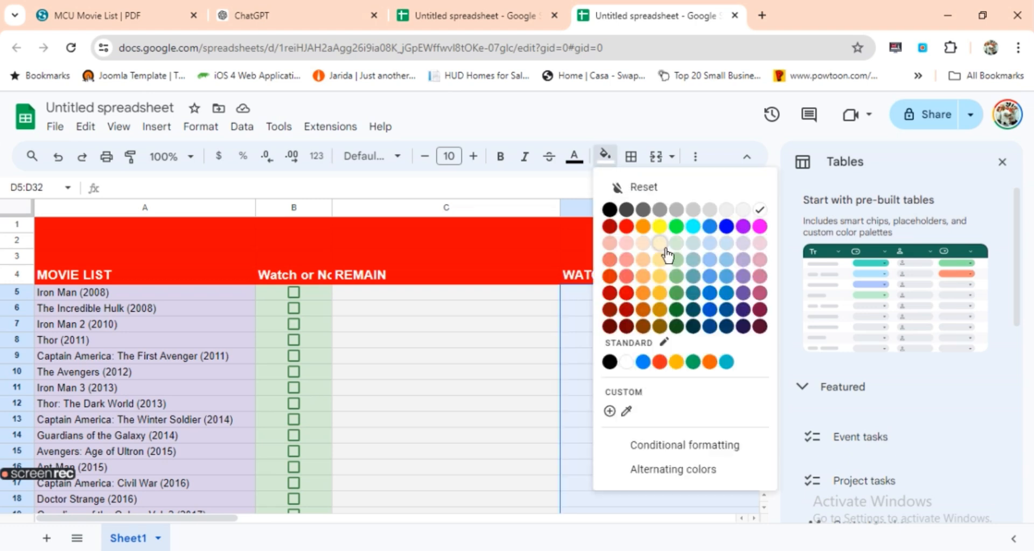
{"action": "left_click", "coordinate": [727, 243]}
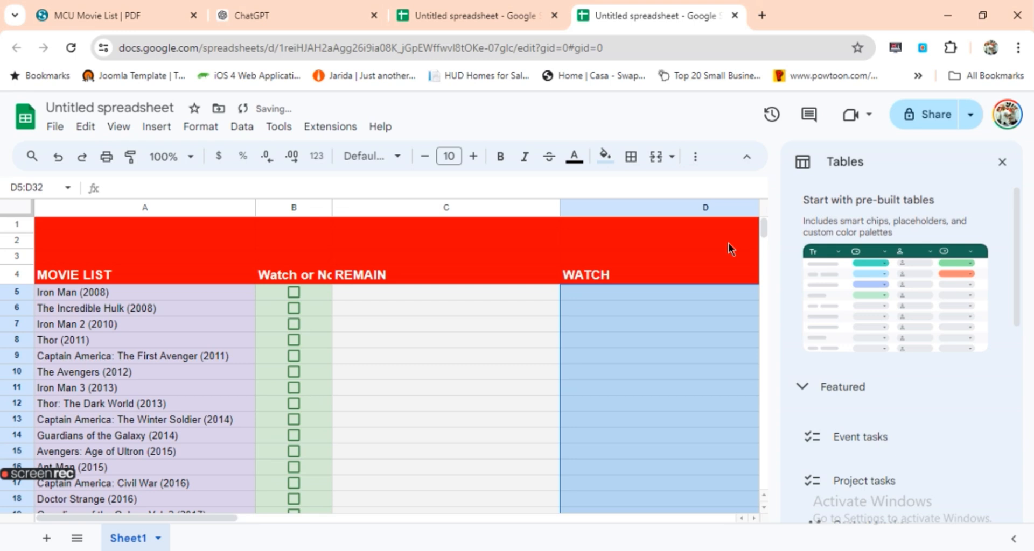
{"action": "left_click", "coordinate": [676, 309]}
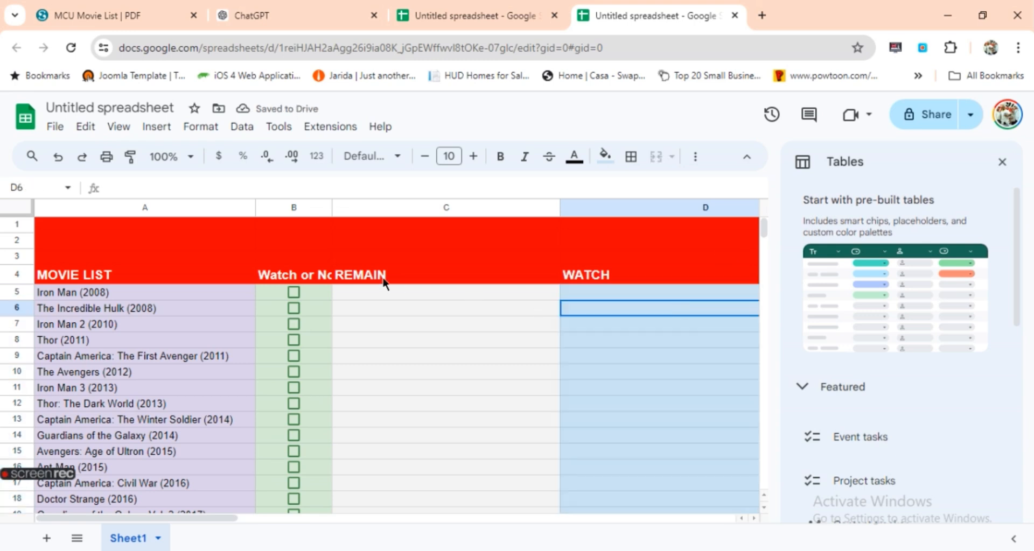
Search Google Images for marvel and insert the plain red-and-white MARVEL logo as an image over the cells.
{"action": "left_click", "coordinate": [130, 230]}
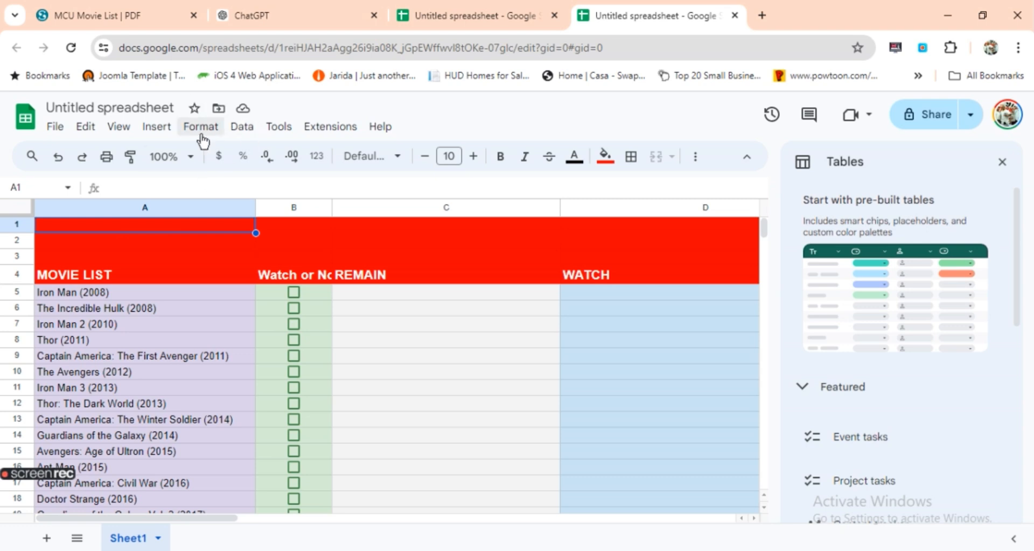
{"action": "left_click", "coordinate": [155, 127]}
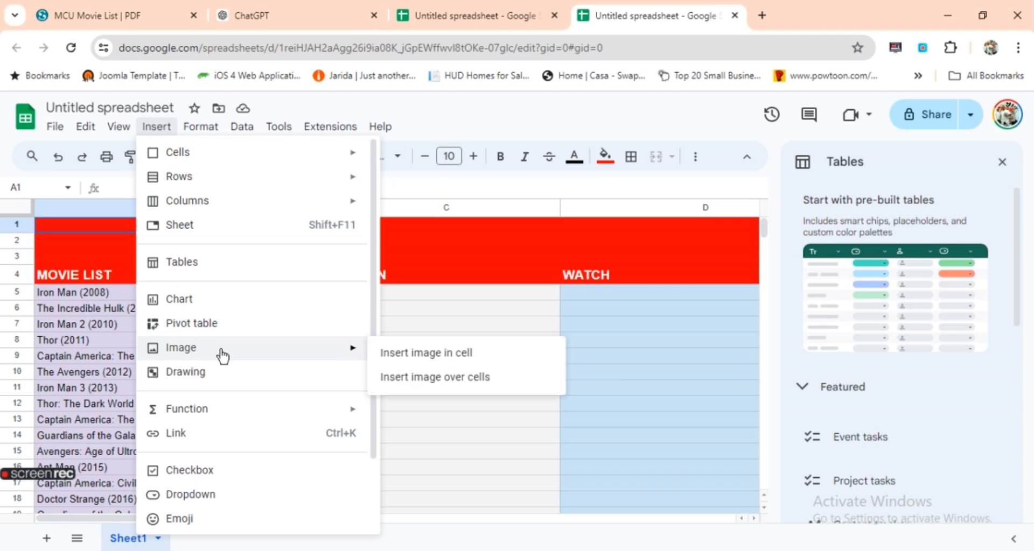
{"action": "left_click", "coordinate": [425, 378]}
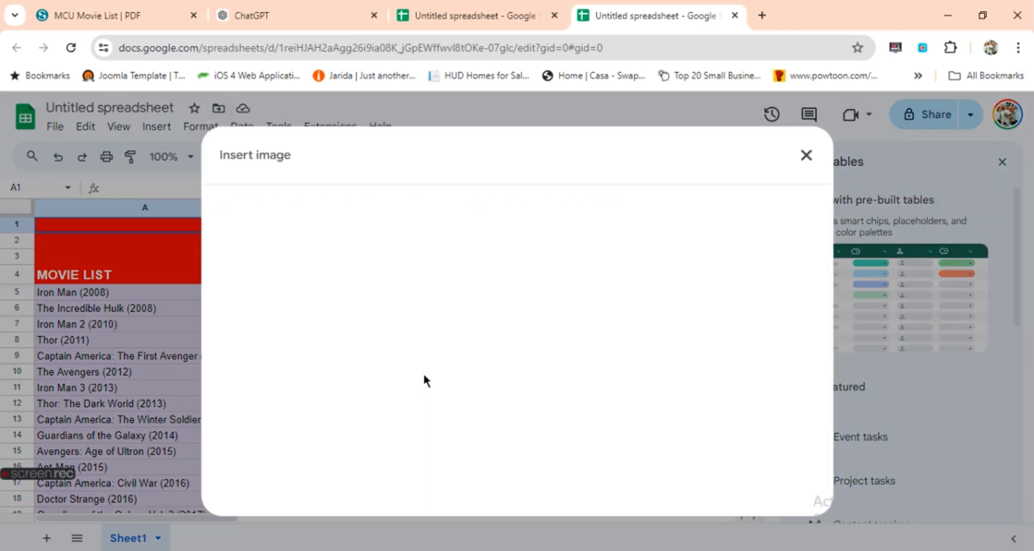
{"action": "left_click", "coordinate": [574, 211]}
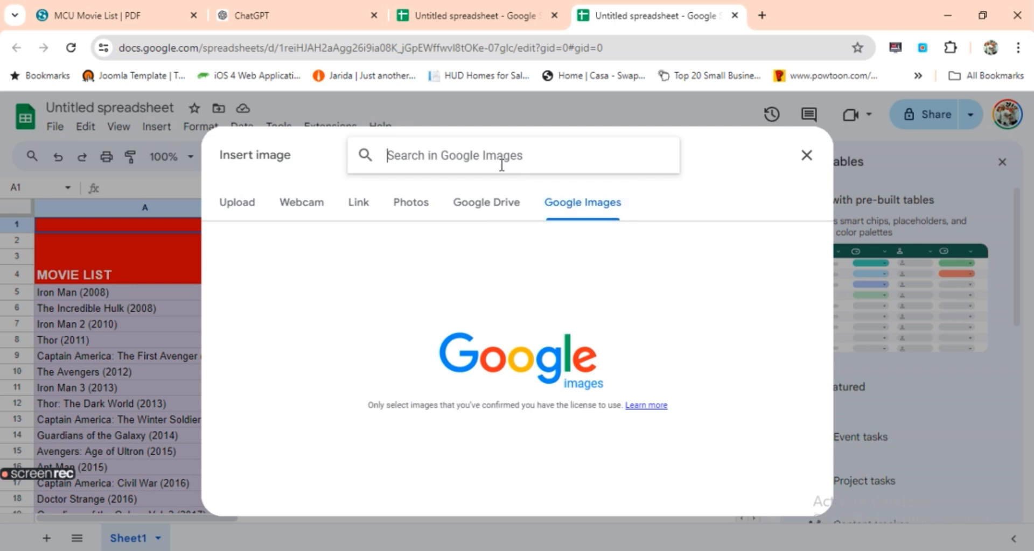
{"action": "type", "text": "mer"}
{"action": "key", "text": "BackSpace"}
{"action": "key", "text": "BackSpace"}
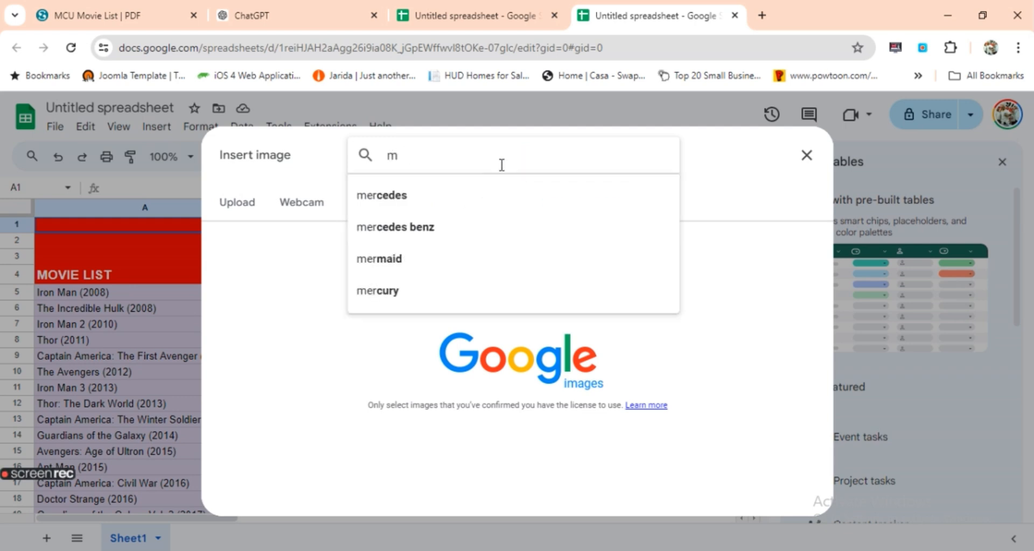
{"action": "type", "text": "arvel"}
{"action": "key", "text": "Return"}
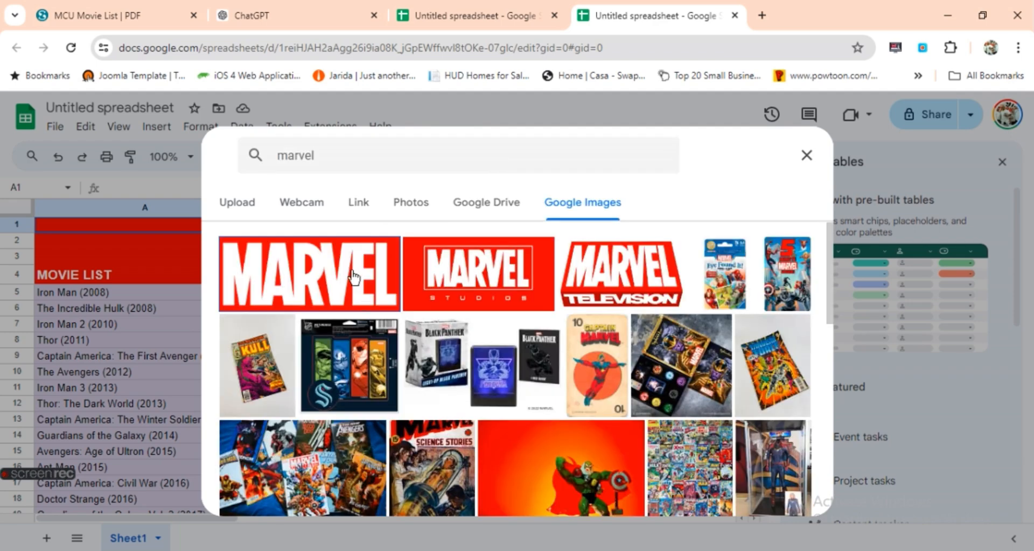
{"action": "double_click", "coordinate": [353, 277]}
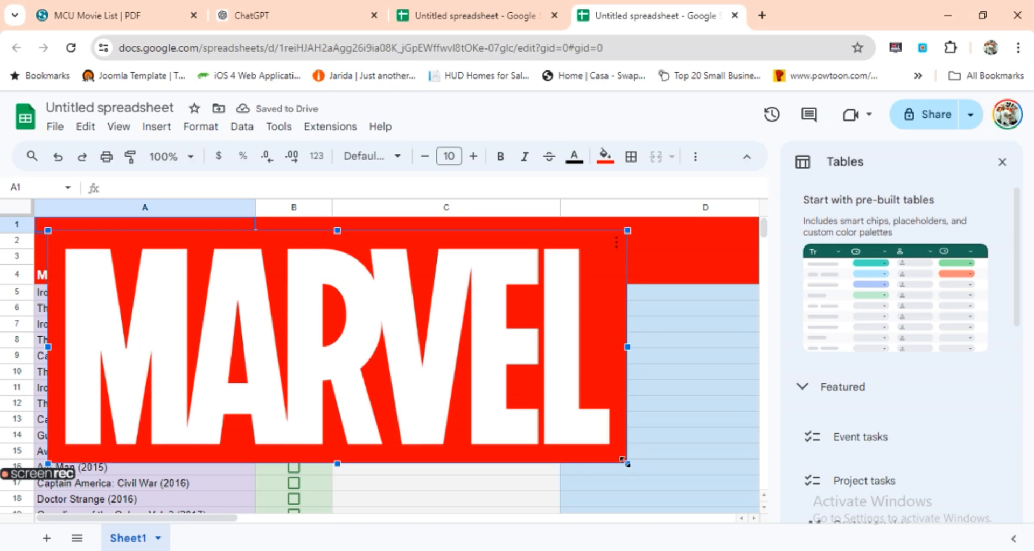
Shrink the MARVEL logo and position it in column A so it fits within rows 1 to 3 above the MOVIE LIST heading.
{"action": "left_click_drag", "start_coordinate": [624, 462], "coordinate": [199, 167]}
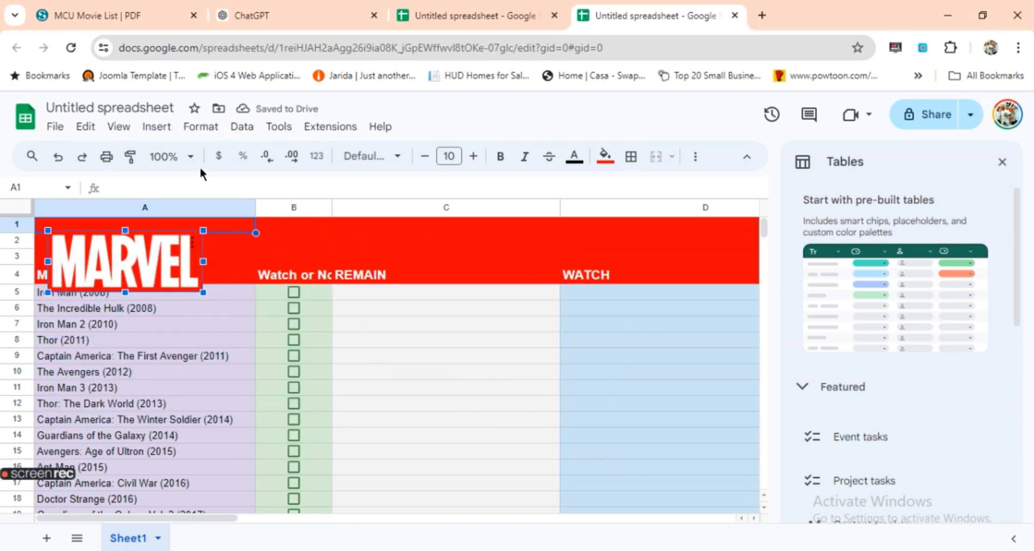
{"action": "left_click_drag", "start_coordinate": [121, 253], "coordinate": [117, 243]}
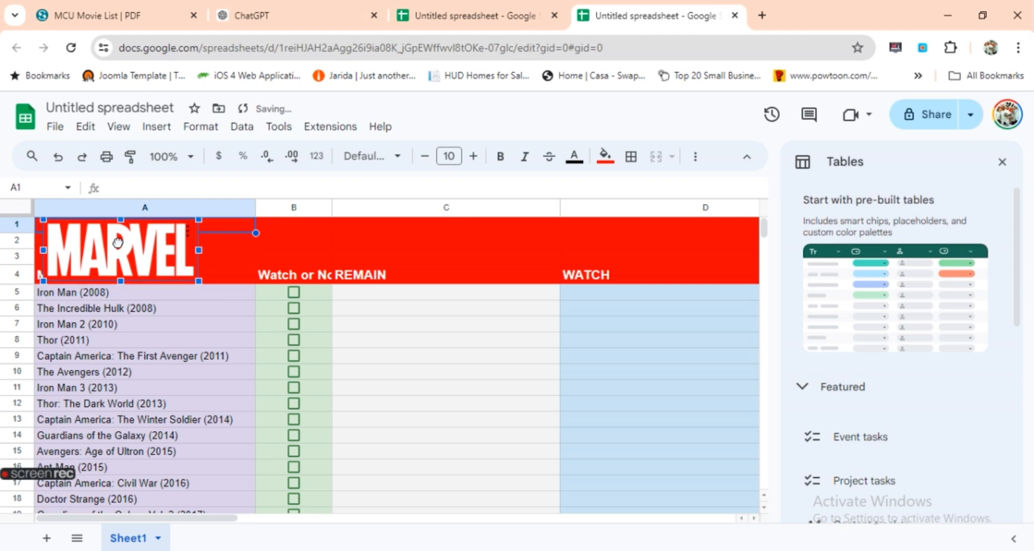
{"action": "left_click_drag", "start_coordinate": [198, 281], "coordinate": [115, 249]}
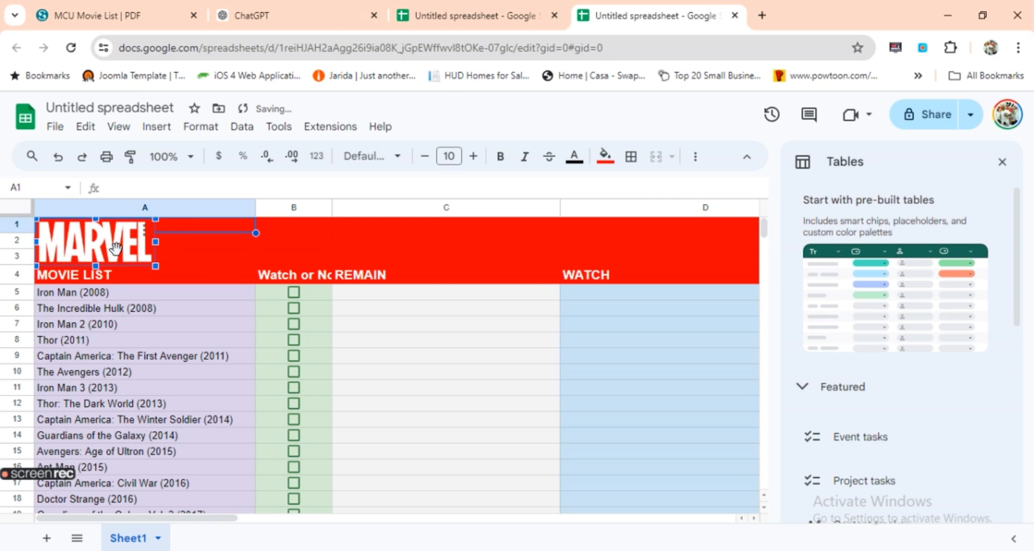
Start inserting another image over the cells in the red header area beside the MARVEL logo.
{"action": "left_click", "coordinate": [175, 256]}
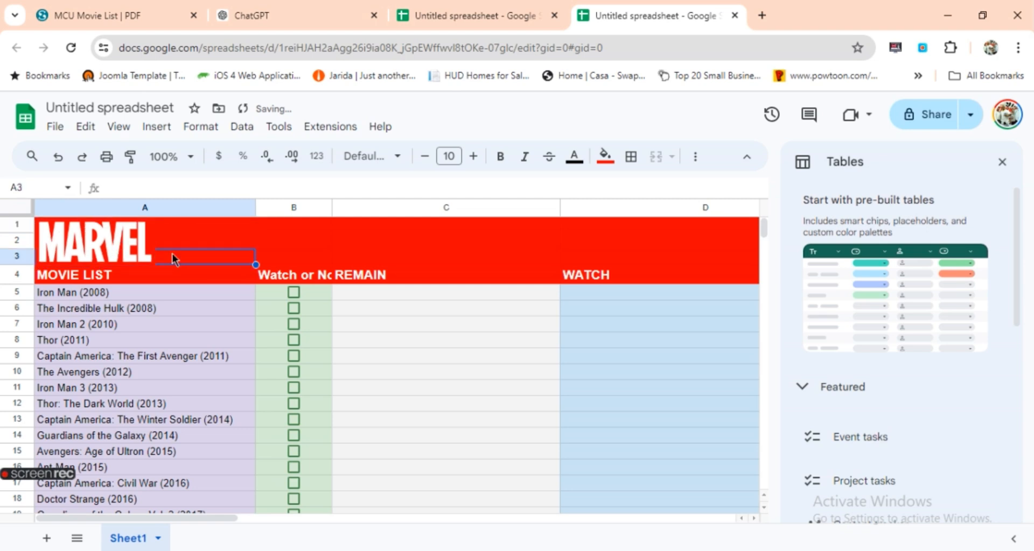
{"action": "left_click", "coordinate": [208, 226]}
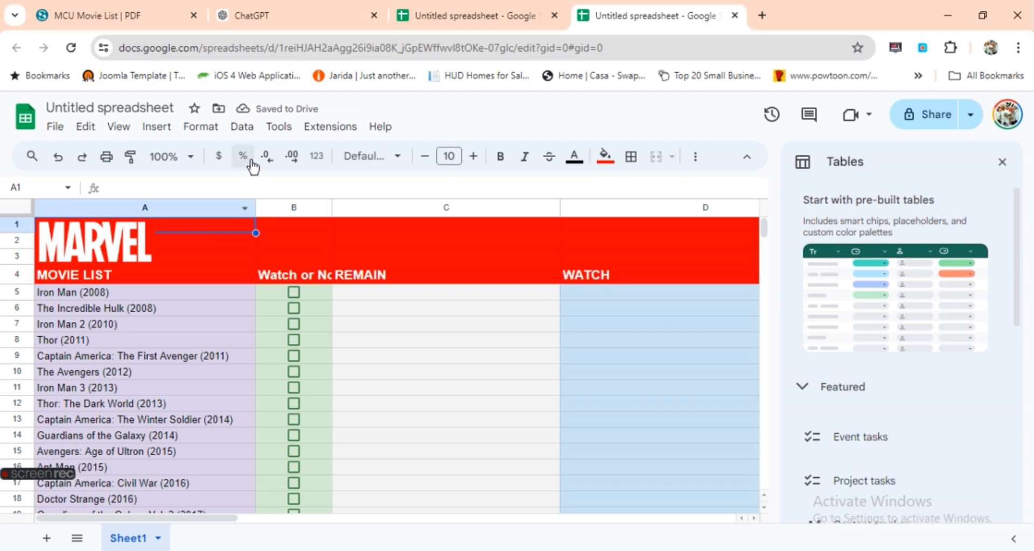
{"action": "left_click", "coordinate": [66, 130]}
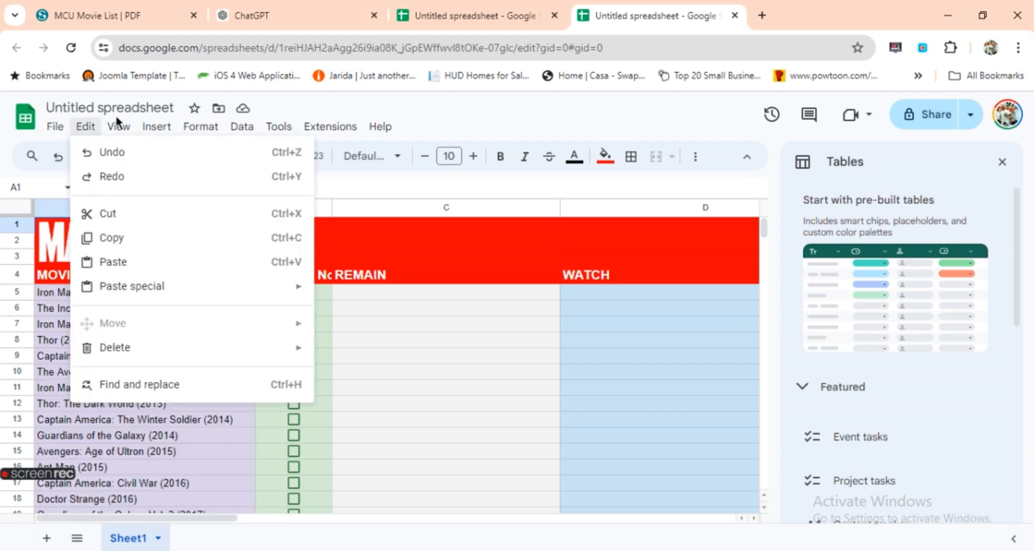
{"action": "mouse_move", "coordinate": [165, 129]}
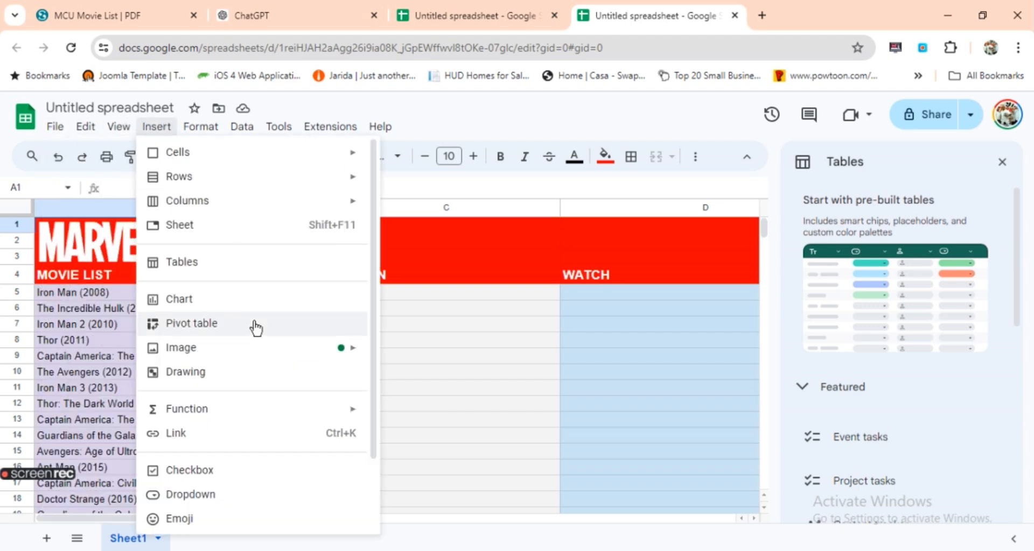
{"action": "mouse_move", "coordinate": [268, 353]}
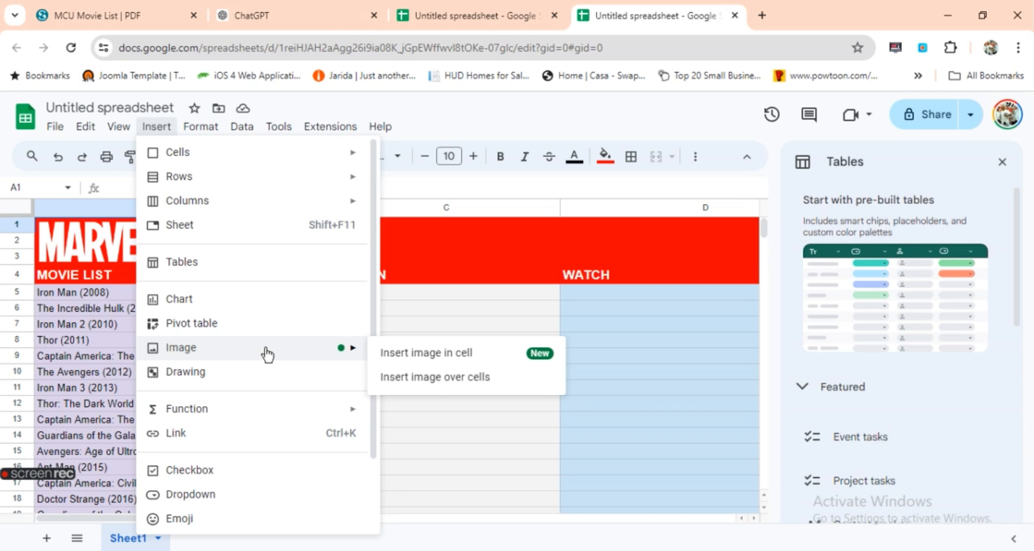
{"action": "left_click", "coordinate": [428, 377]}
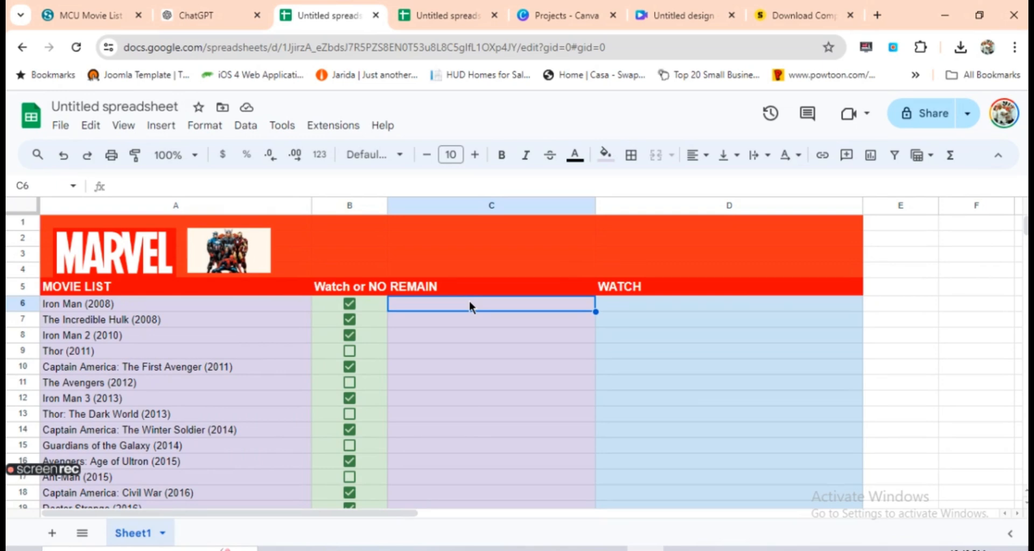
Enter the formula =FILTER(A6:A33 , B6:B33 = FALSE()) in C6 to list the unticked movies under REMAIN.
{"action": "type", "text": "=f"}
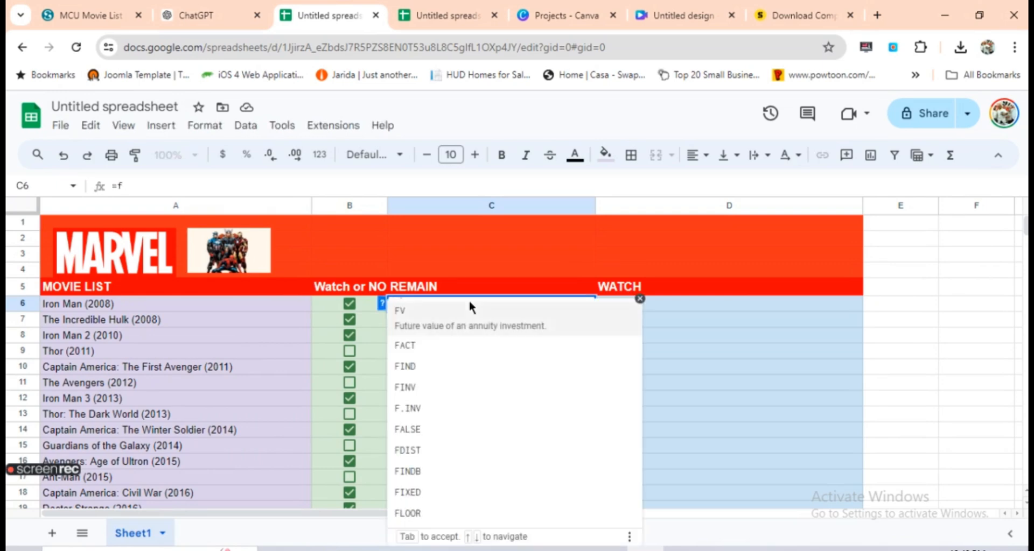
{"action": "type", "text": "il"}
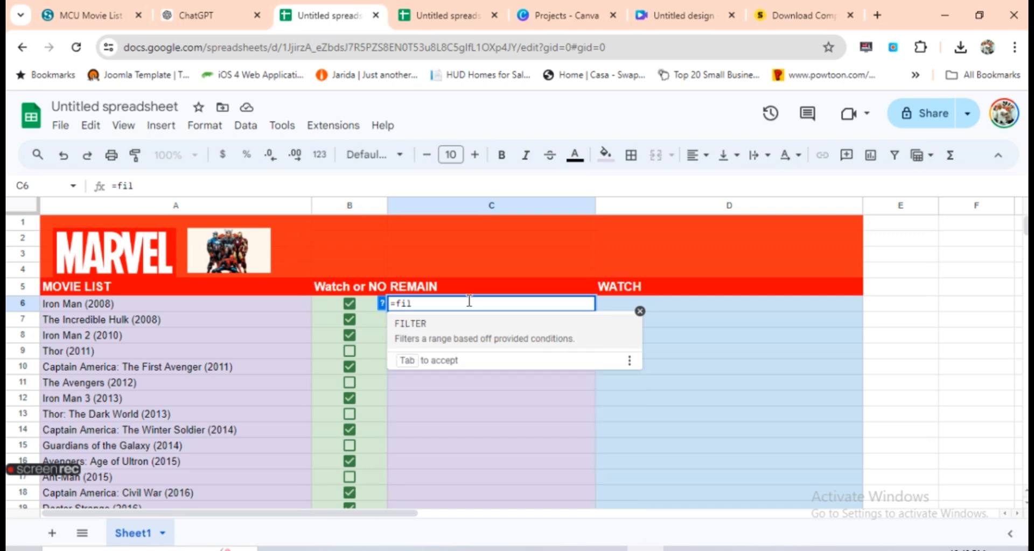
{"action": "left_click", "coordinate": [452, 322]}
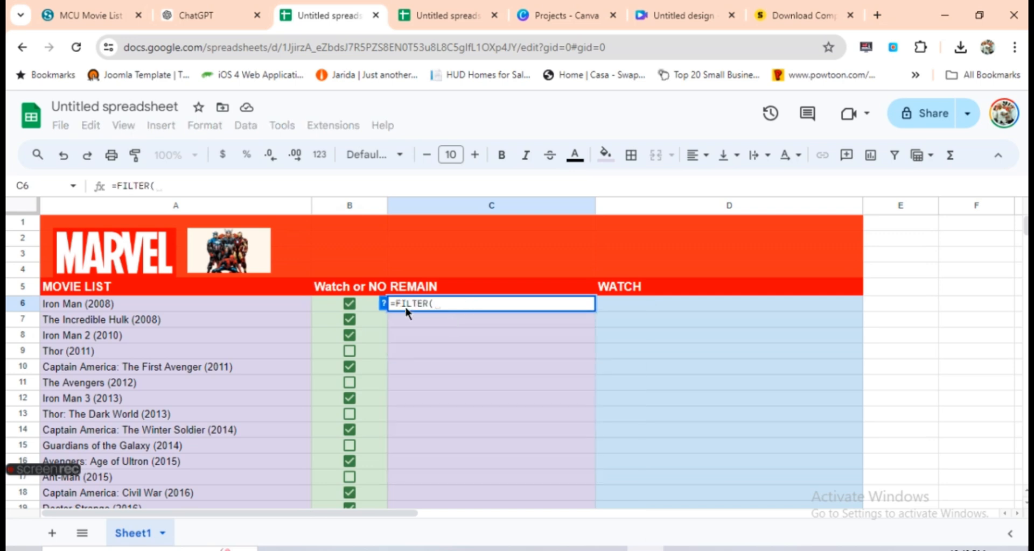
{"action": "left_click_drag", "start_coordinate": [299, 303], "coordinate": [251, 330]}
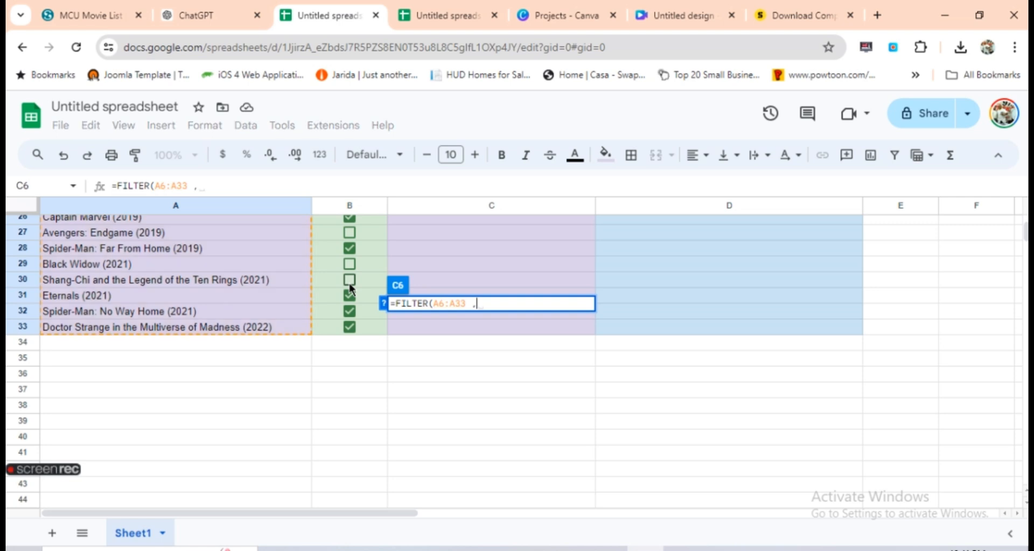
{"action": "type", "text": ","}
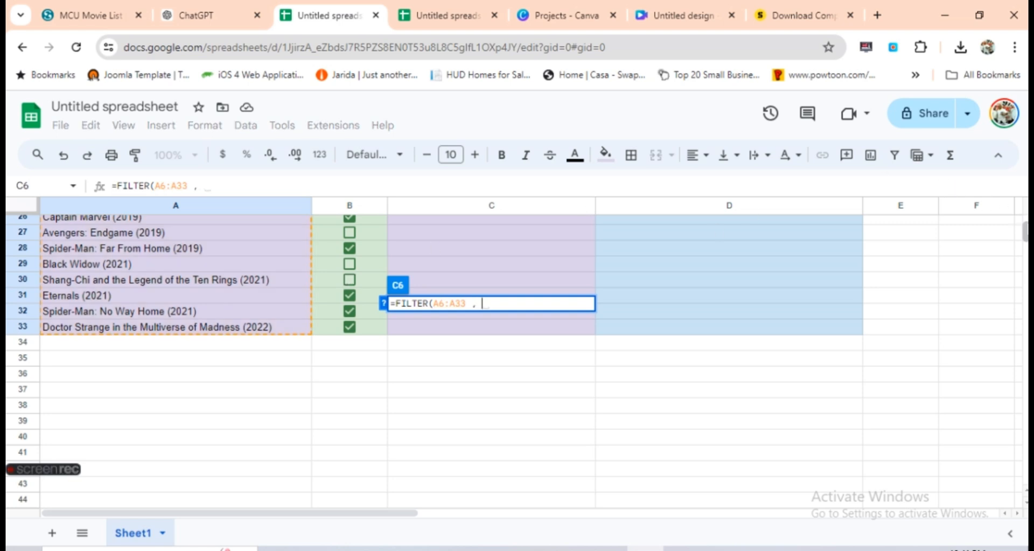
{"action": "scroll", "coordinate": [1025, 219], "scroll_direction": "up", "scroll_amount": 2}
{"action": "scroll", "coordinate": [1025, 219], "scroll_direction": "up", "scroll_amount": 5}
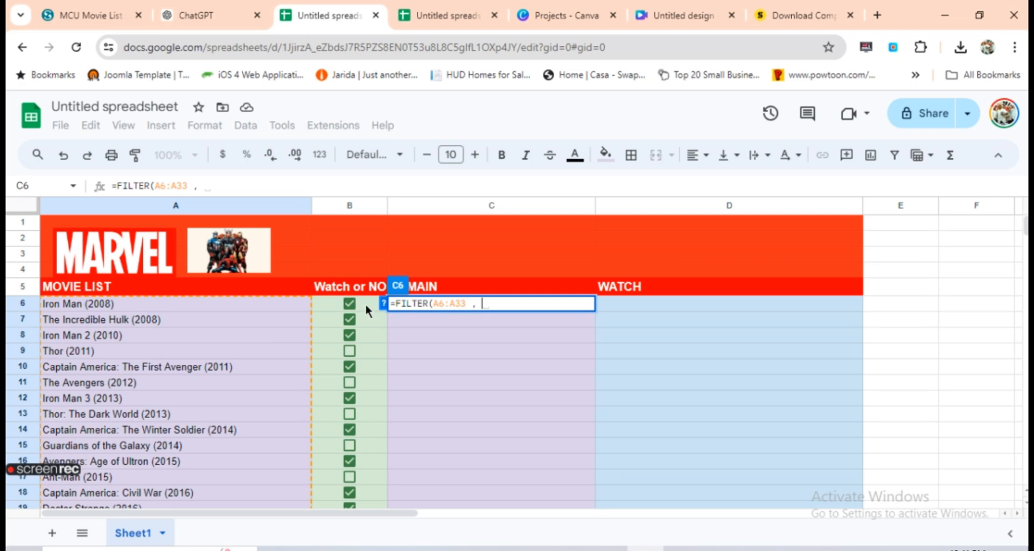
{"action": "left_click_drag", "start_coordinate": [365, 303], "coordinate": [355, 435]}
{"action": "type", "text": "="}
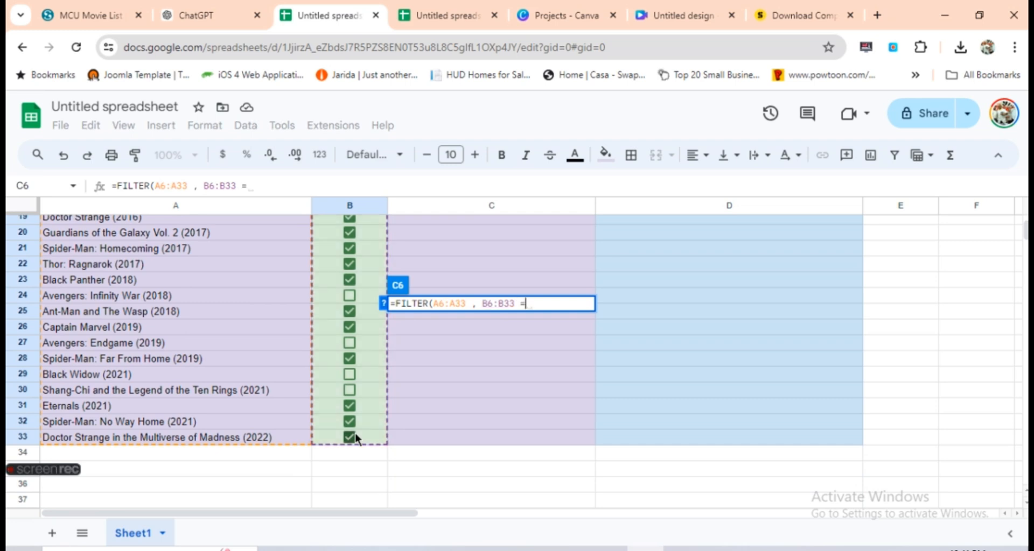
{"action": "type", "text": " f"}
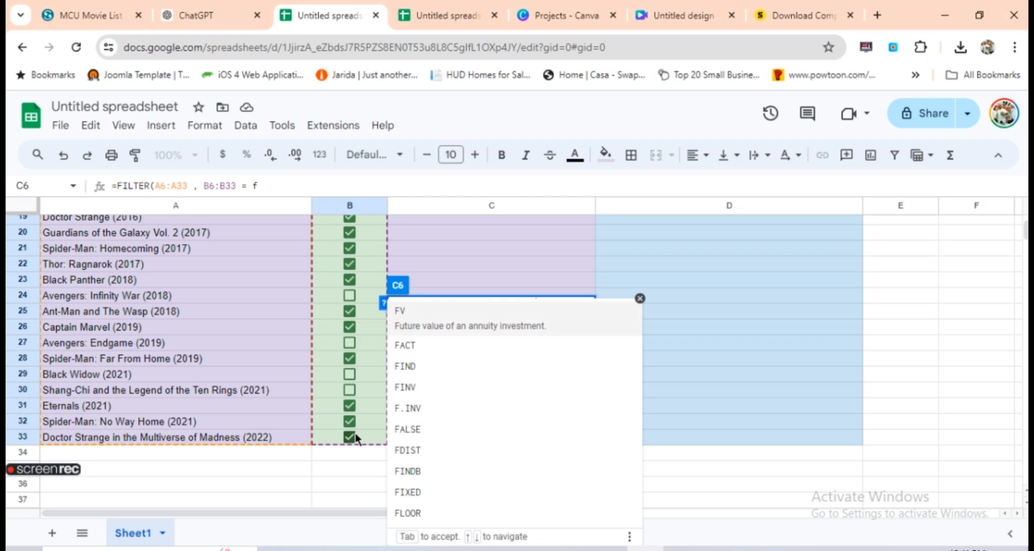
{"action": "type", "text": "a"}
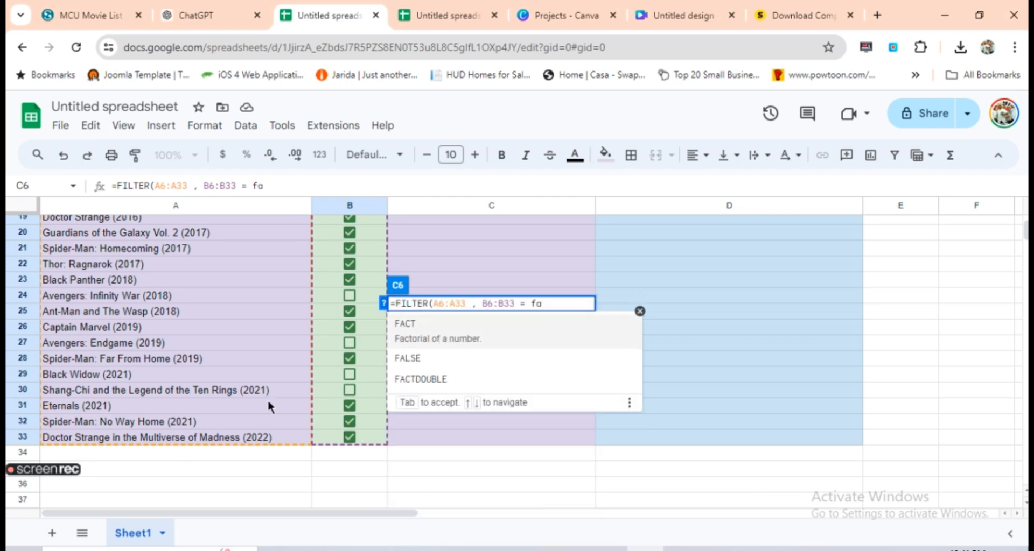
{"action": "left_click", "coordinate": [435, 345]}
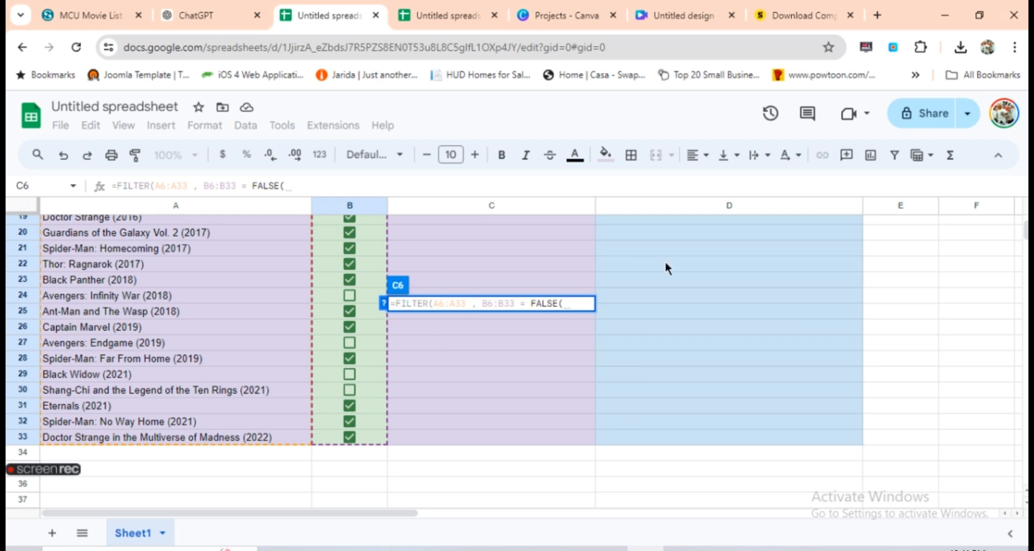
{"action": "key", "text": "Return"}
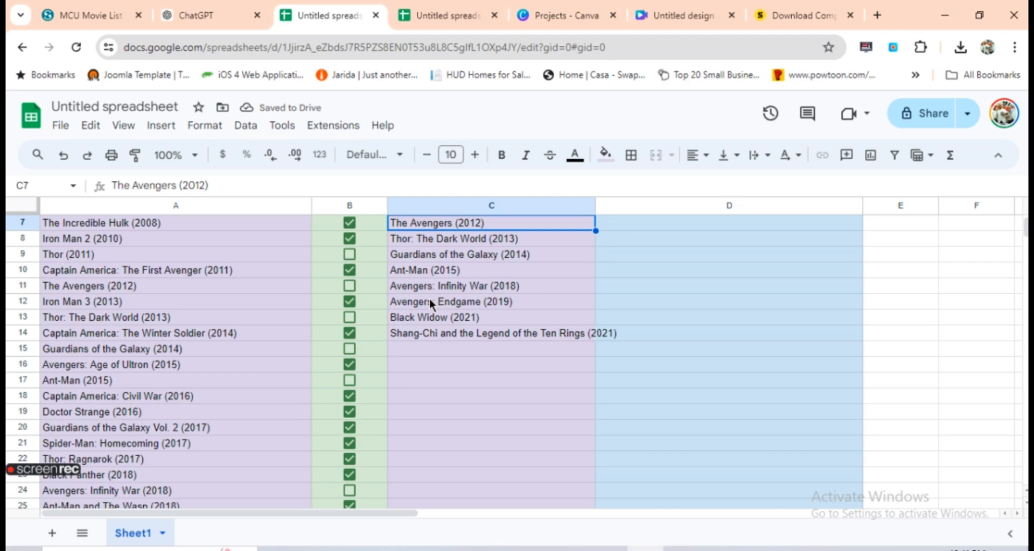
Test the REMAIN list by ticking and unticking Thor, and unticking Iron Man 2, Captain America: The First Avenger and Avengers: Age of Ultron.
{"action": "left_click", "coordinate": [350, 255]}
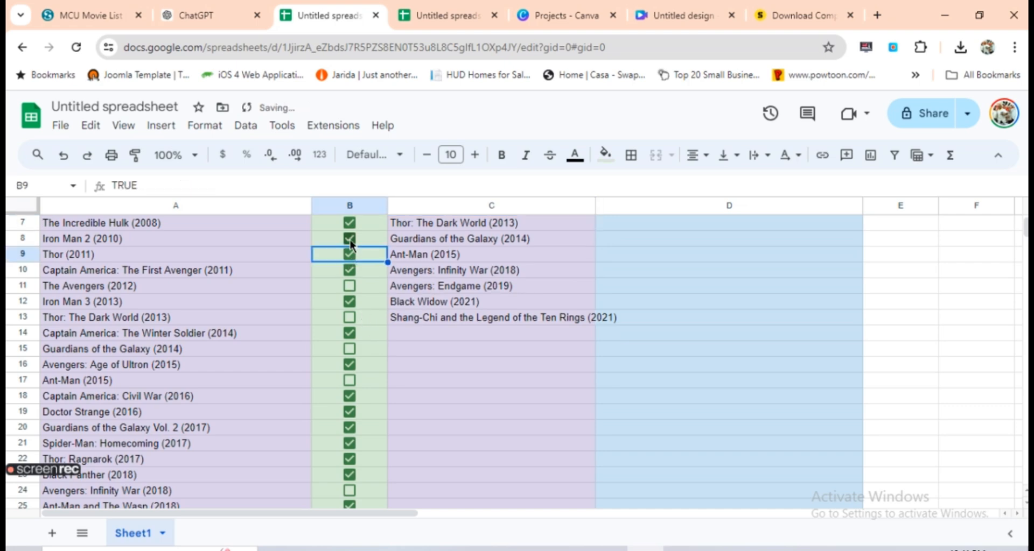
{"action": "left_click", "coordinate": [350, 239]}
{"action": "left_click", "coordinate": [350, 271]}
{"action": "left_click", "coordinate": [349, 254]}
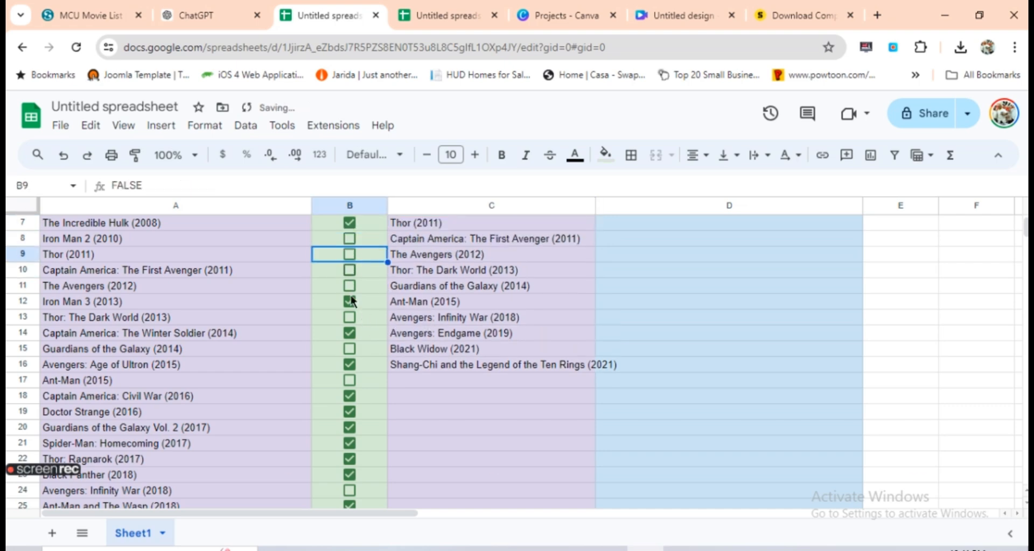
{"action": "left_click", "coordinate": [349, 365]}
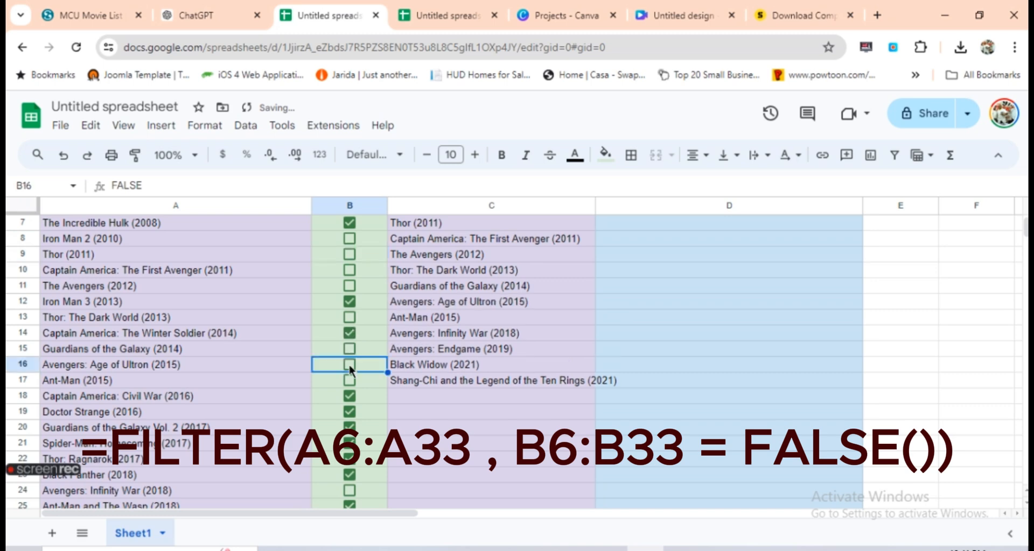
Copy the FILTER formula text from C6 and paste it into D6, the first cell under WATCH.
{"action": "left_click", "coordinate": [691, 223]}
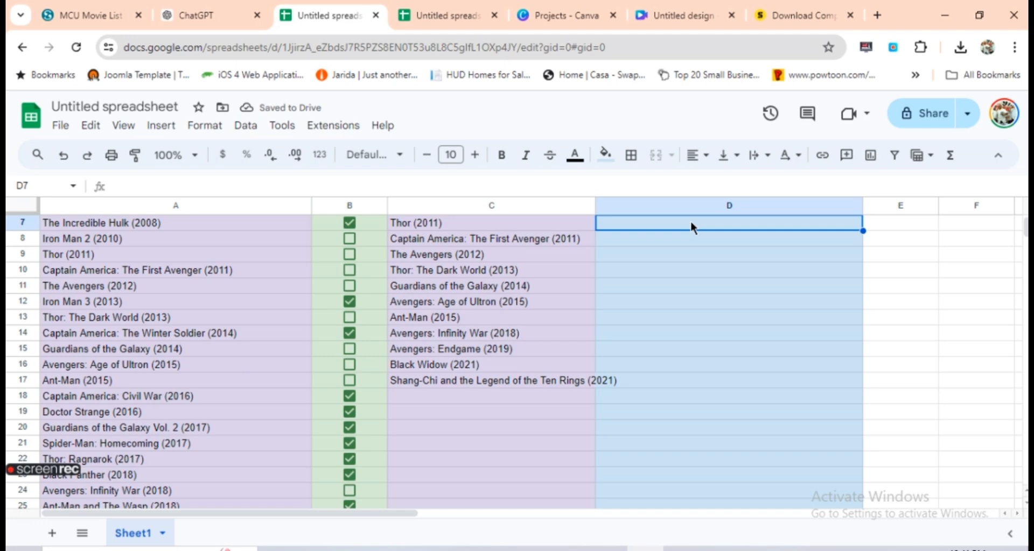
{"action": "left_click", "coordinate": [535, 220]}
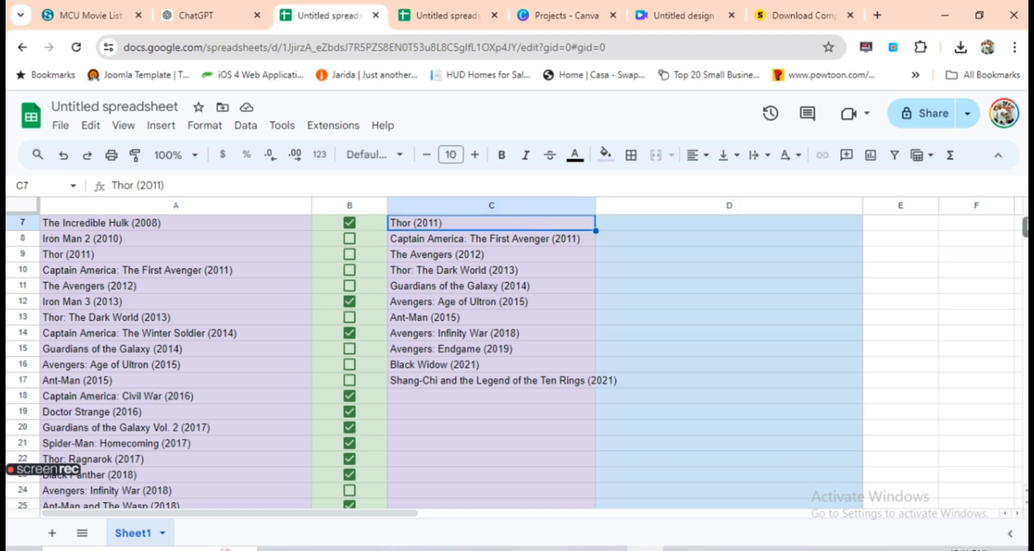
{"action": "scroll", "coordinate": [1024, 226], "scroll_direction": "up", "scroll_amount": 2}
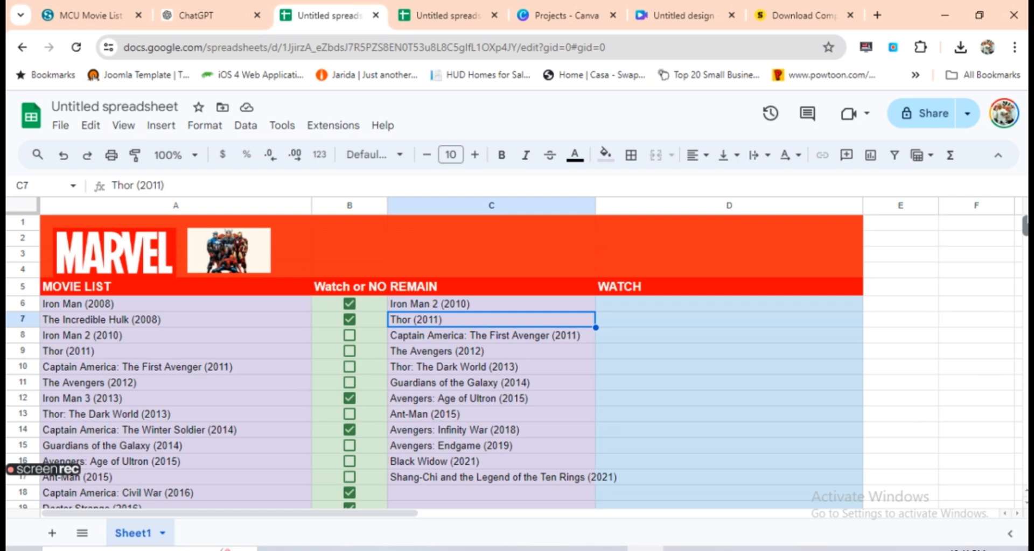
{"action": "left_click", "coordinate": [522, 292]}
{"action": "left_click", "coordinate": [514, 304]}
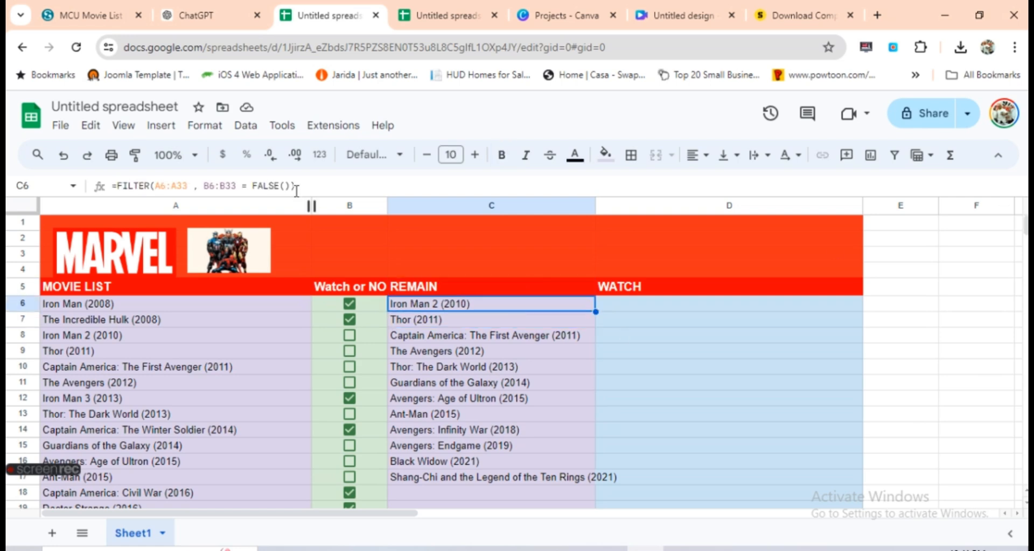
{"action": "left_click_drag", "start_coordinate": [296, 187], "coordinate": [98, 184]}
{"action": "key", "text": "ctrl+c"}
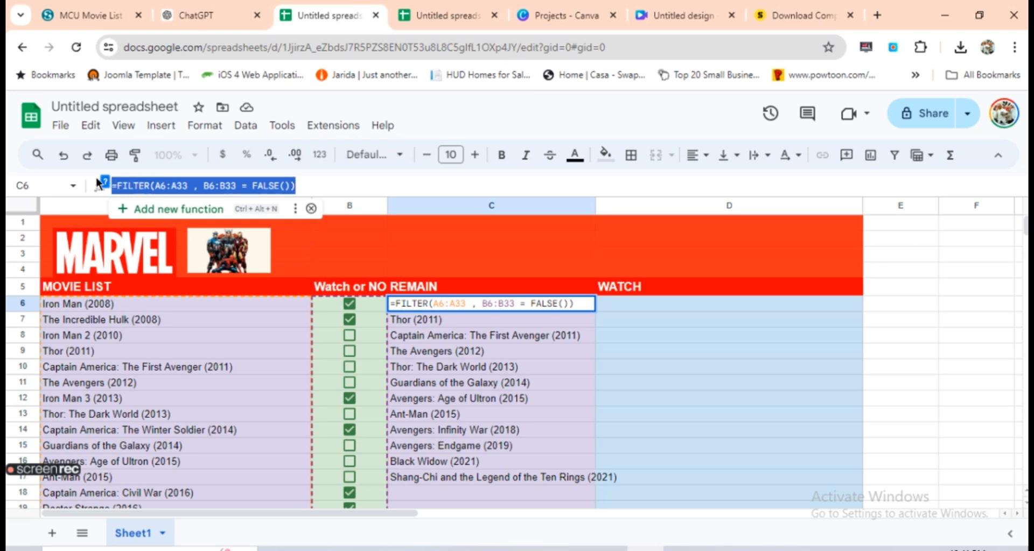
{"action": "left_click", "coordinate": [627, 303]}
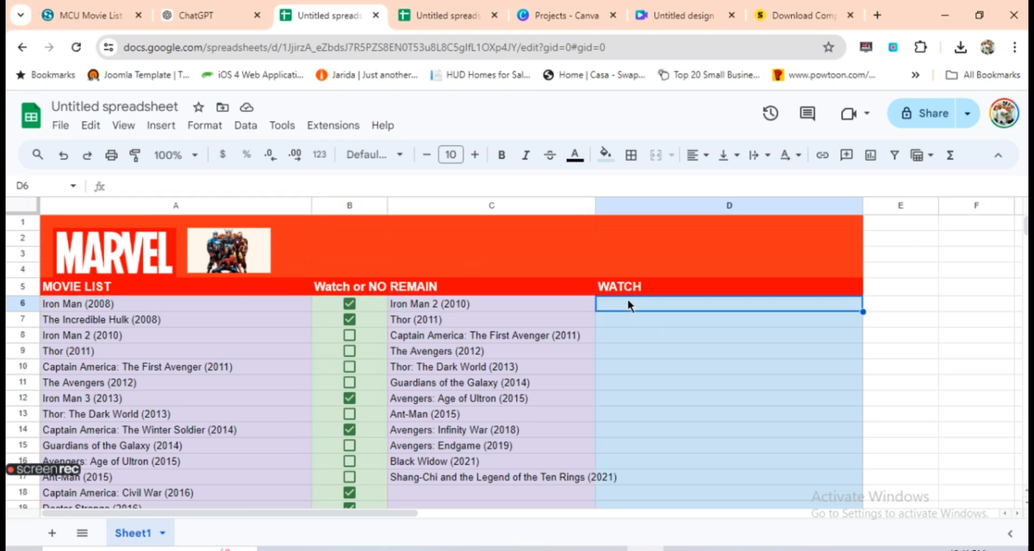
{"action": "key", "text": "ctrl+v"}
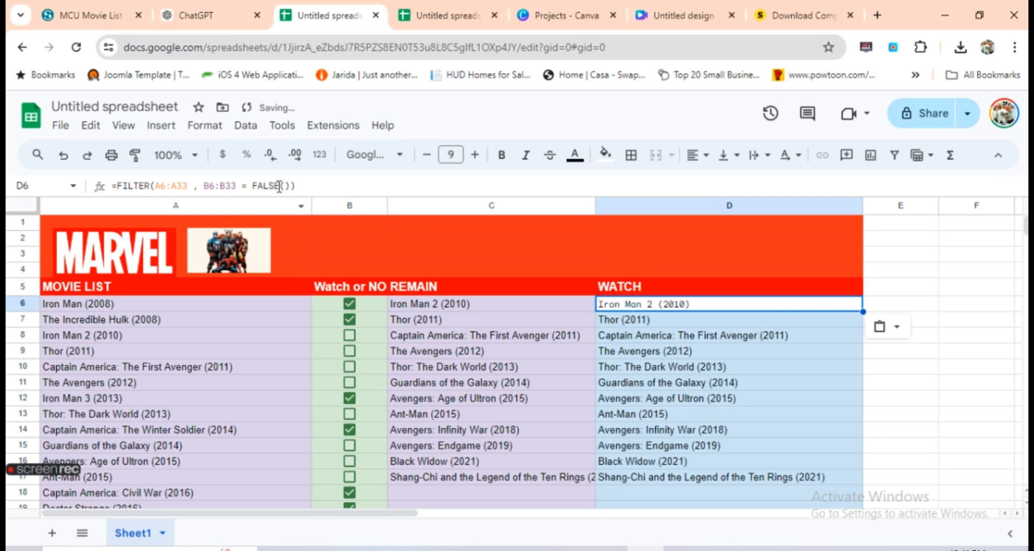
Replace FALSE with TRUE in the D6 formula so that it lists the ticked movies.
{"action": "double_click", "coordinate": [280, 184]}
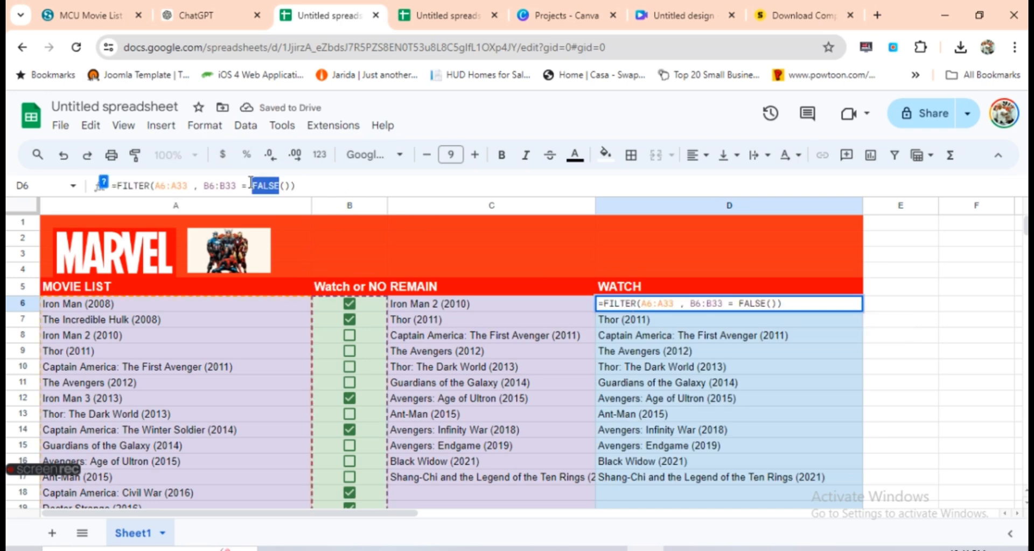
{"action": "type", "text": "true"}
{"action": "key", "text": "Tab"}
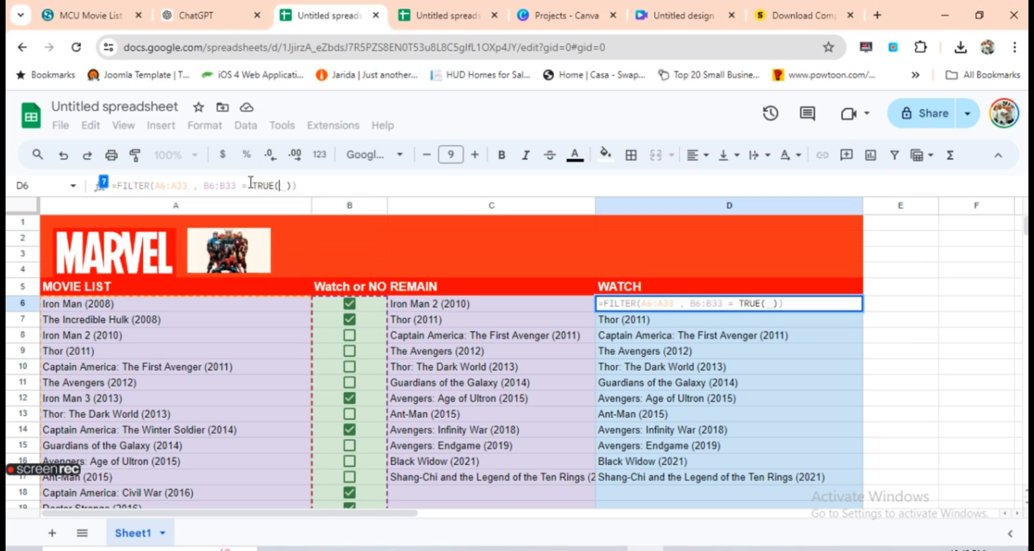
{"action": "key", "text": "Return"}
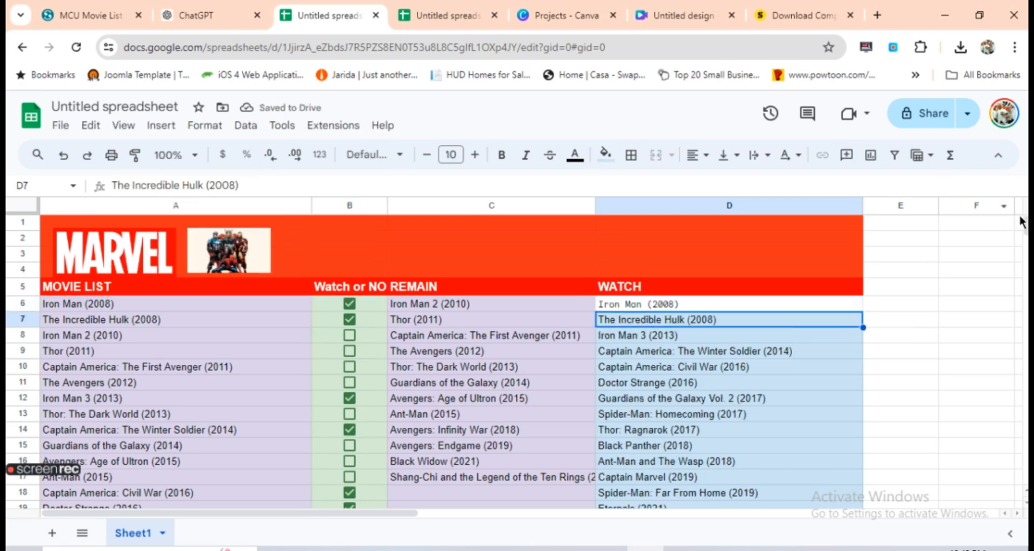
Tick Guardians of the Galaxy (2014), Avengers: Age of Ultron and Iron Man 2, and untick the movies in rows 18 to 21 and 23.
{"action": "mouse_move", "coordinate": [1024, 225]}
{"action": "left_mouse_down"}
{"action": "mouse_move", "coordinate": [1026, 234]}
{"action": "mouse_move", "coordinate": [1024, 226]}
{"action": "left_mouse_up"}
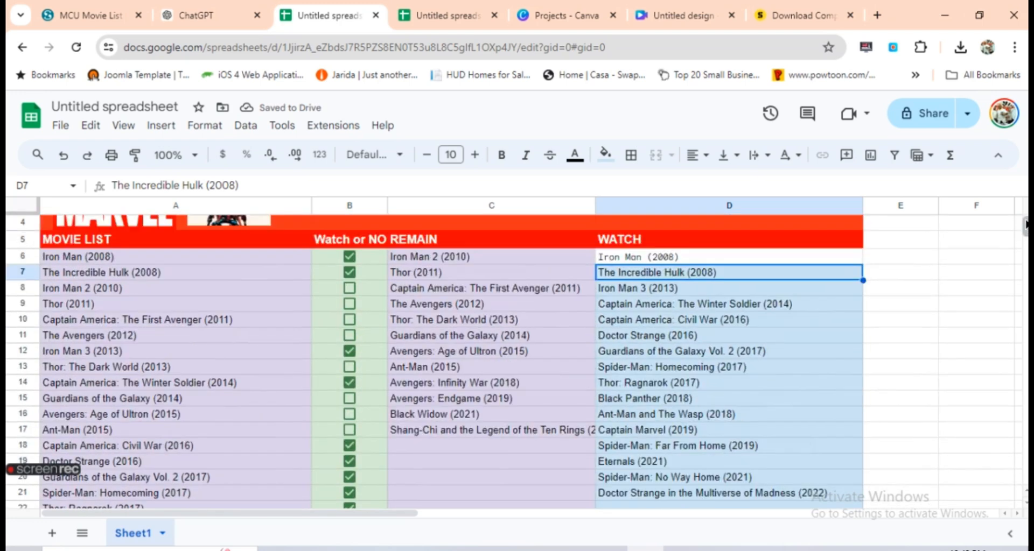
{"action": "left_click", "coordinate": [349, 413]}
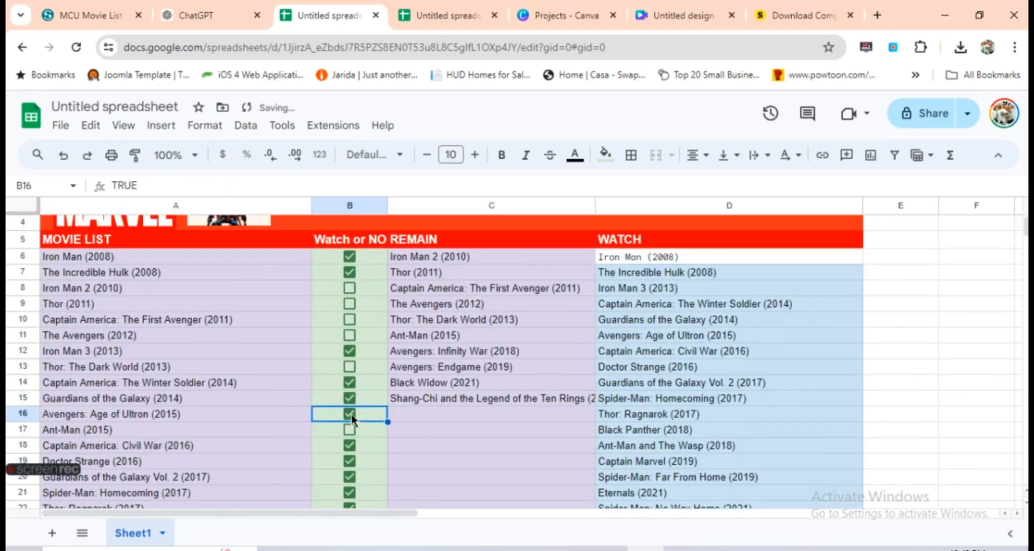
{"action": "left_click_drag", "start_coordinate": [1025, 230], "coordinate": [1025, 234]}
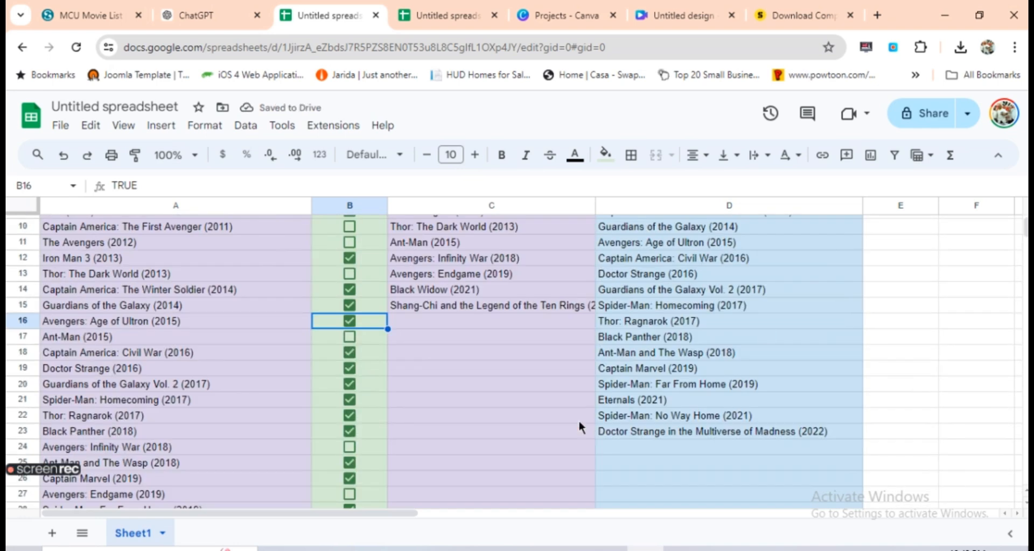
{"action": "left_click", "coordinate": [349, 431]}
{"action": "left_click", "coordinate": [350, 399]}
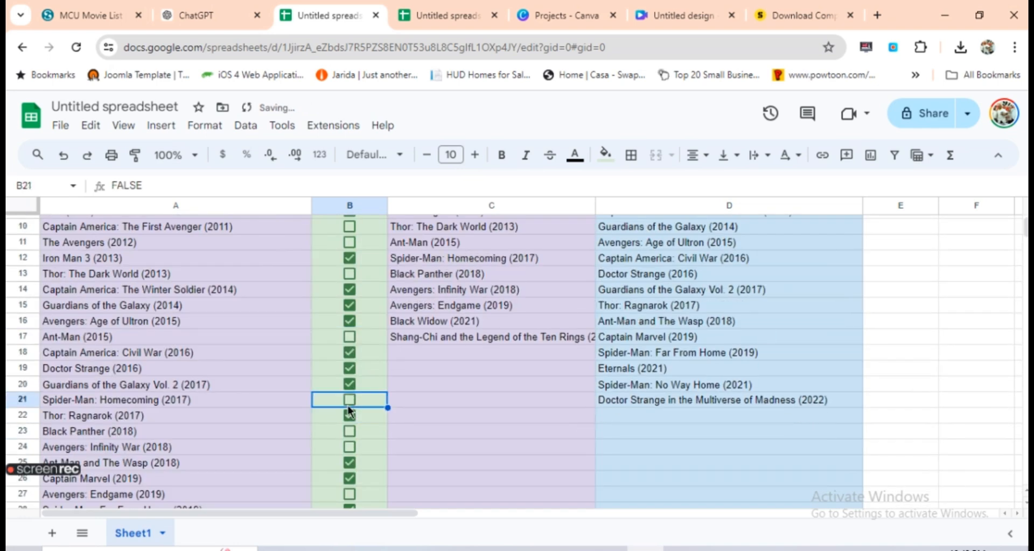
{"action": "left_click", "coordinate": [349, 384]}
{"action": "left_click", "coordinate": [349, 353]}
{"action": "left_click", "coordinate": [350, 369]}
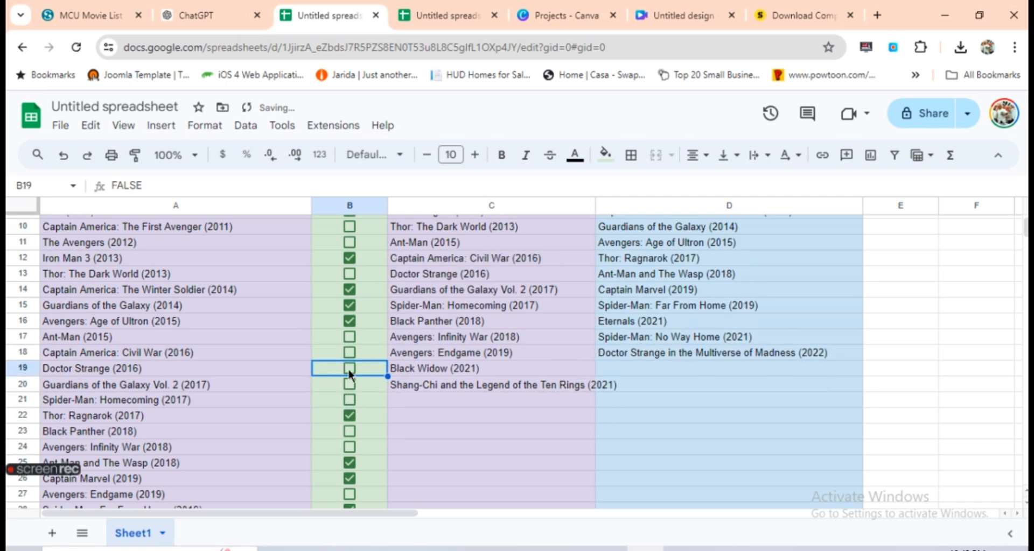
{"action": "scroll", "coordinate": [1024, 226], "scroll_direction": "up", "scroll_amount": 3}
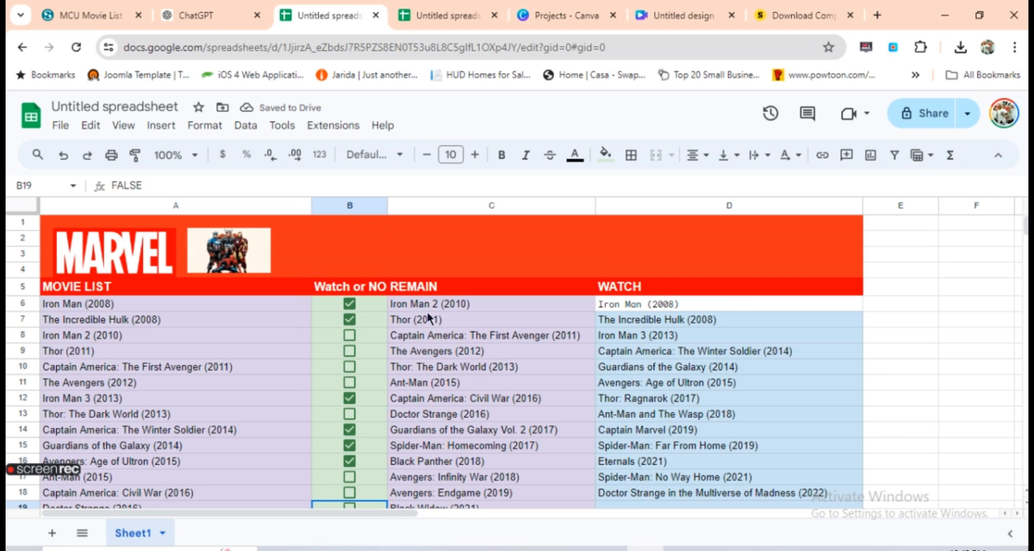
{"action": "left_click", "coordinate": [350, 335]}
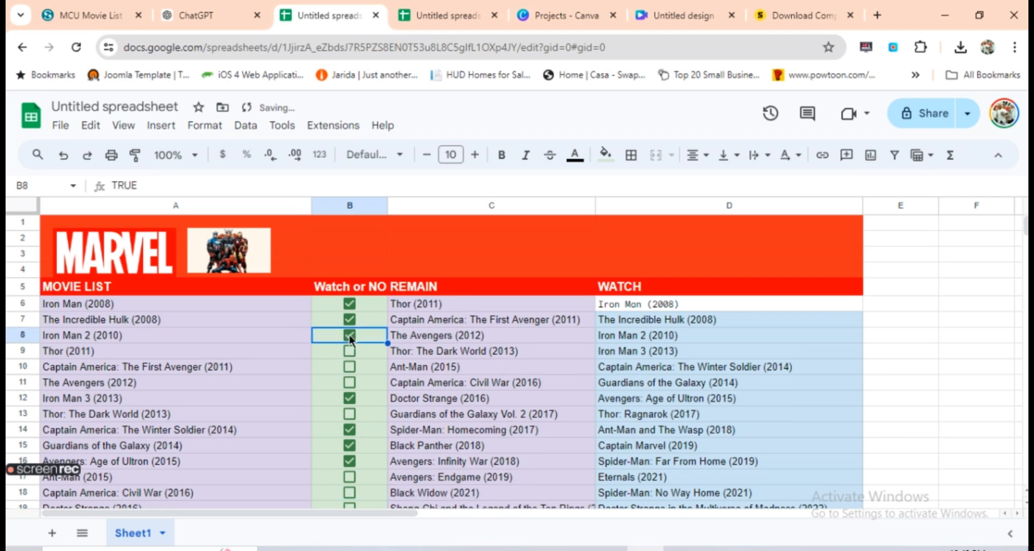